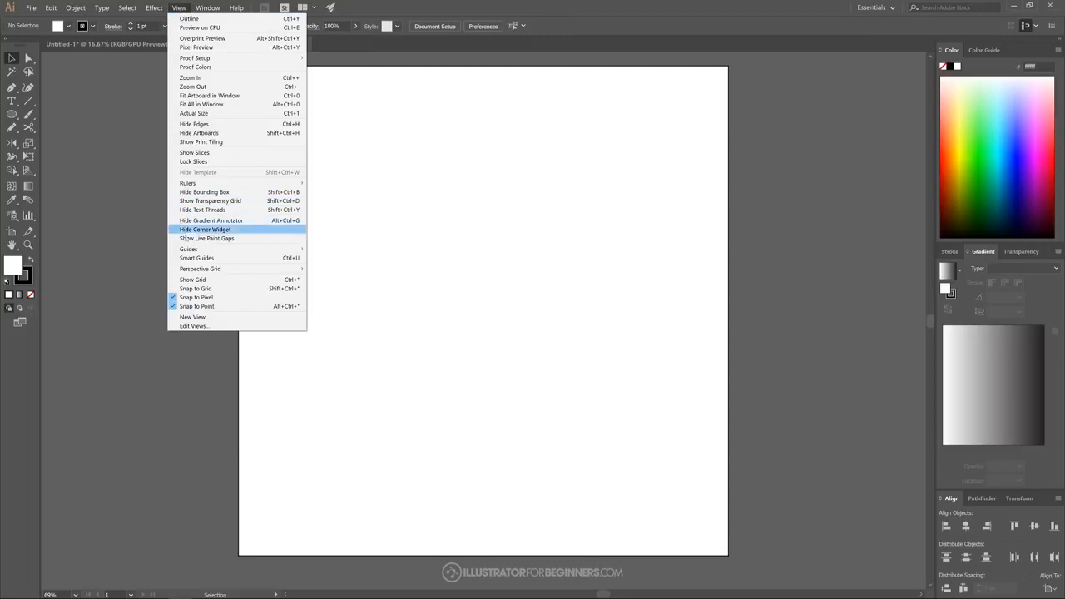
Turn off Snap to Pixel and set object alignment to use the artboard as reference
click(187, 297)
click(179, 9)
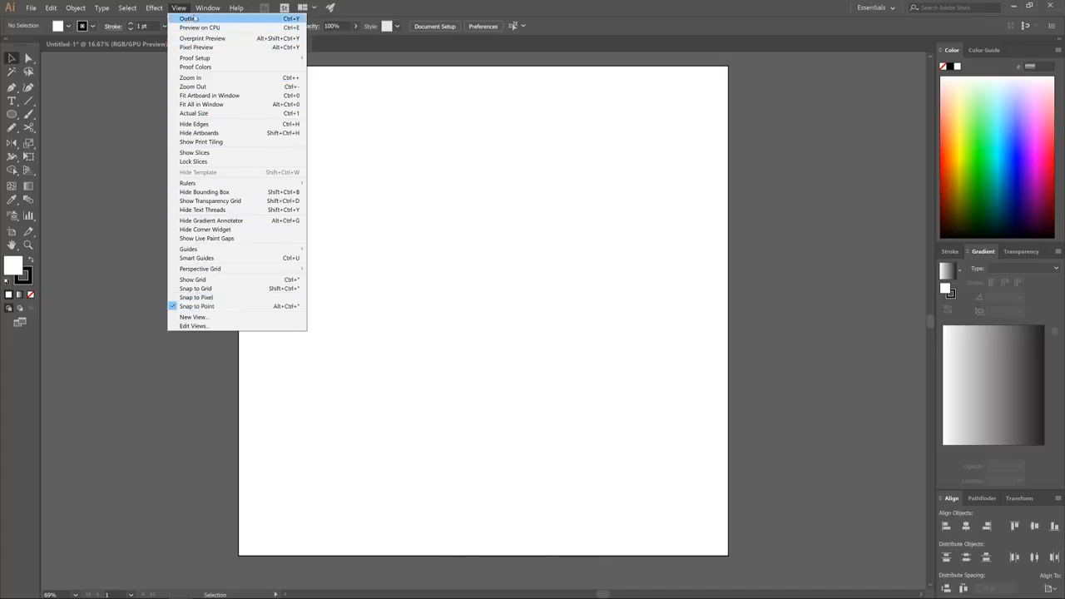
mouse_move(207, 8)
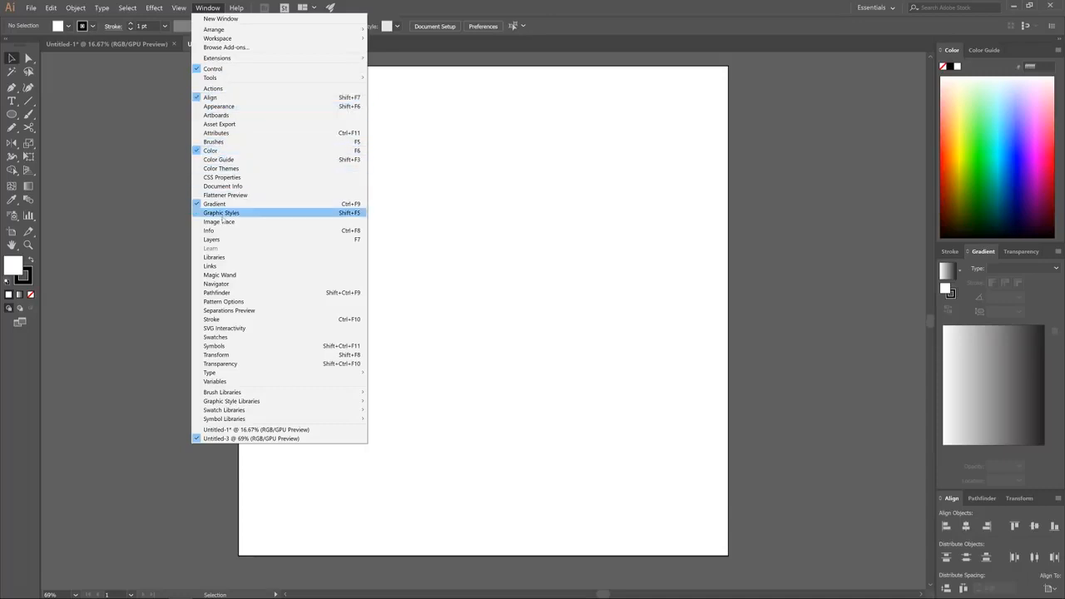
click(214, 8)
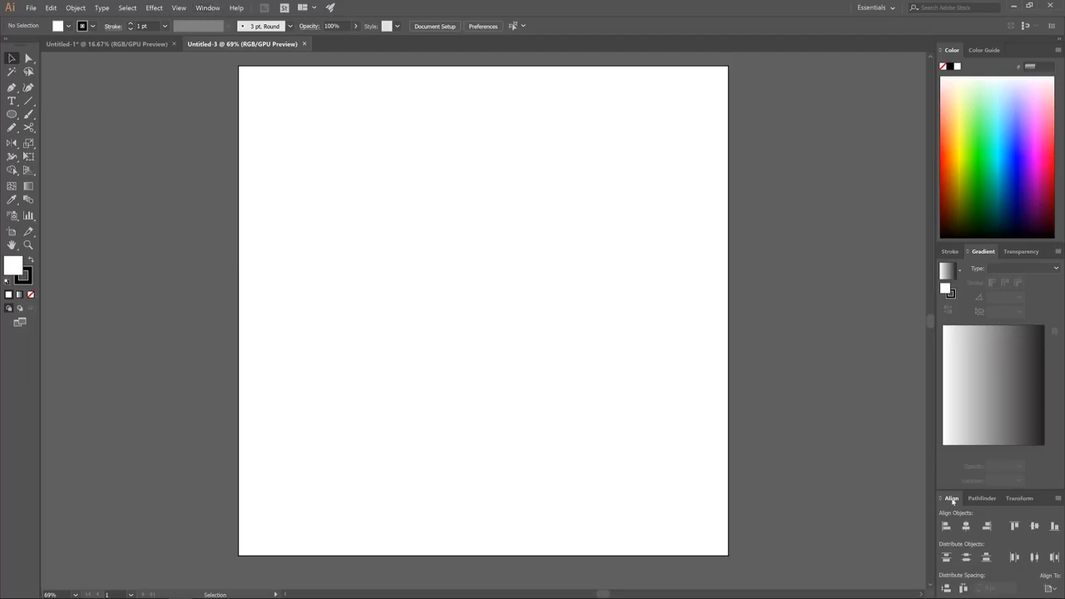
click(1023, 577)
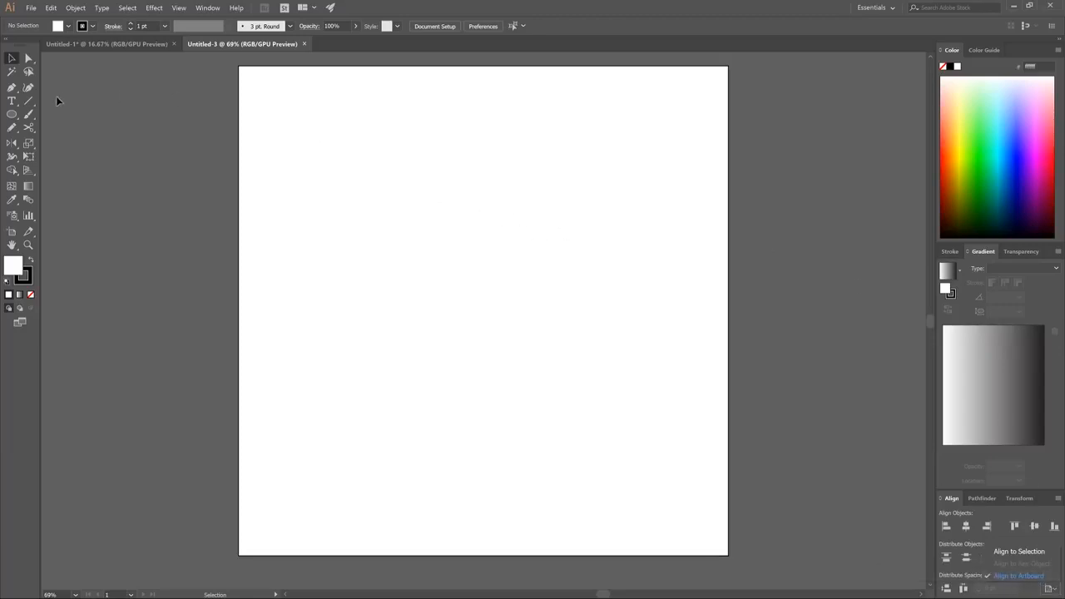
Draw a circle about 522 px in diameter near the middle of the artboard with the Ellipse tool
click(11, 114)
mouse_move(12, 114)
mouse_down()
mouse_move(67, 113)
mouse_move(12, 116)
mouse_up()
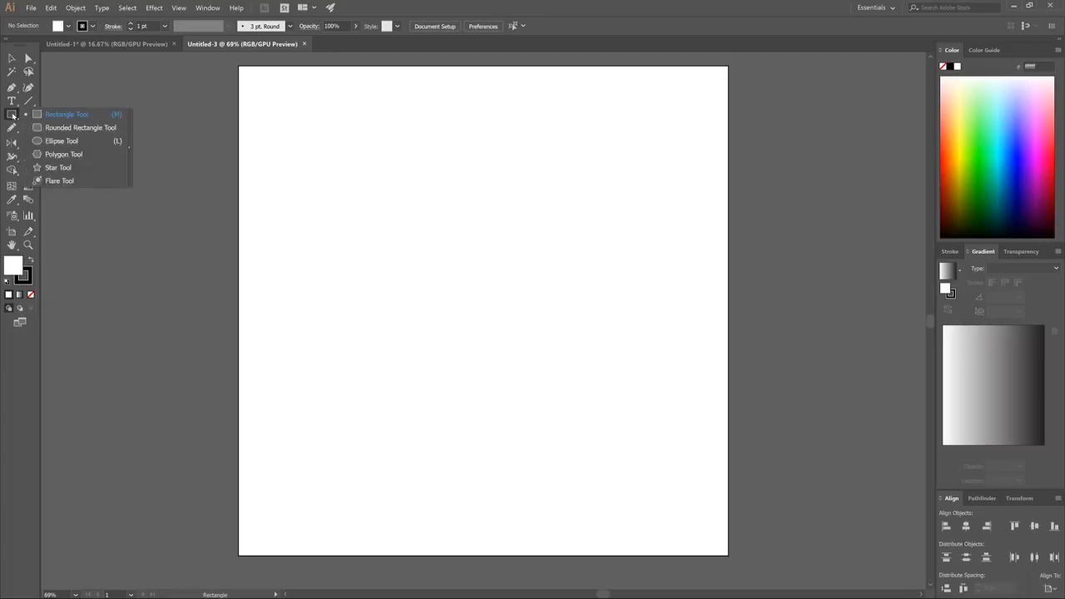
click(51, 142)
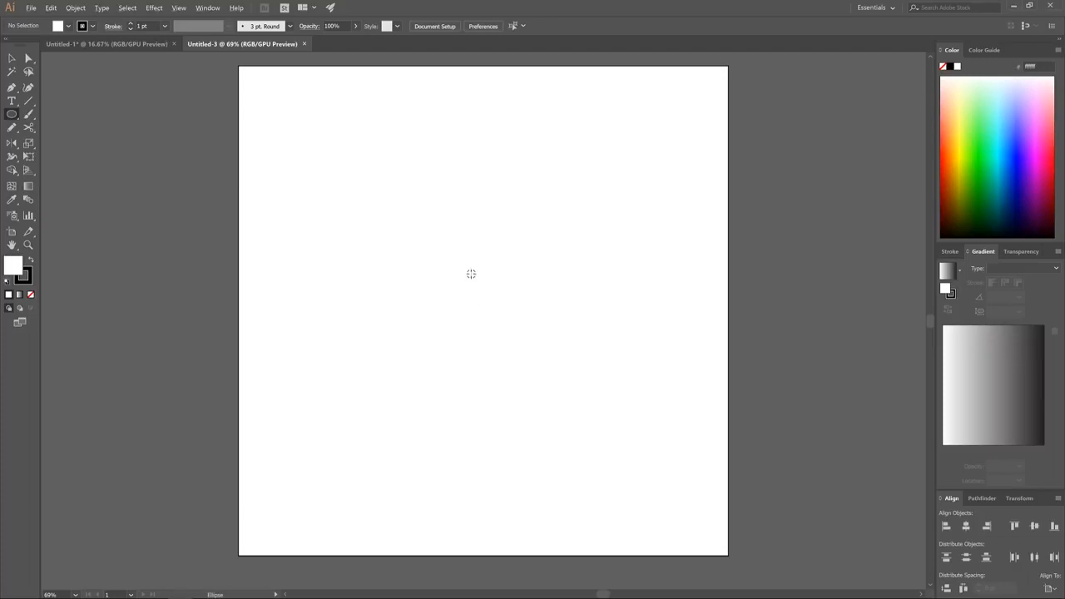
drag(472, 275, 571, 373)
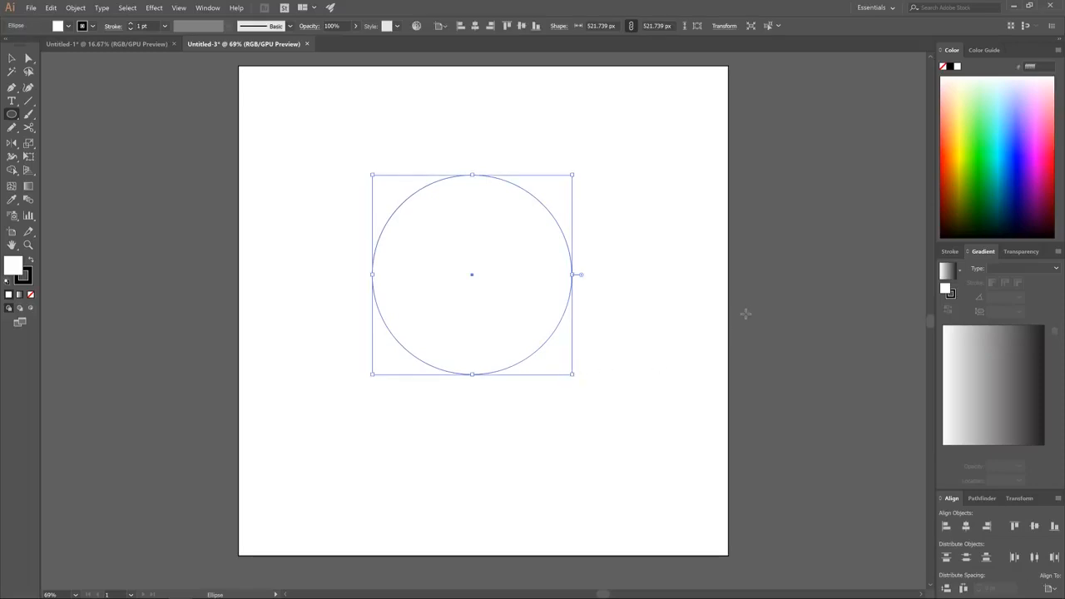
Remove the circle's stroke, fill it with black and lower its opacity to 51%
click(93, 26)
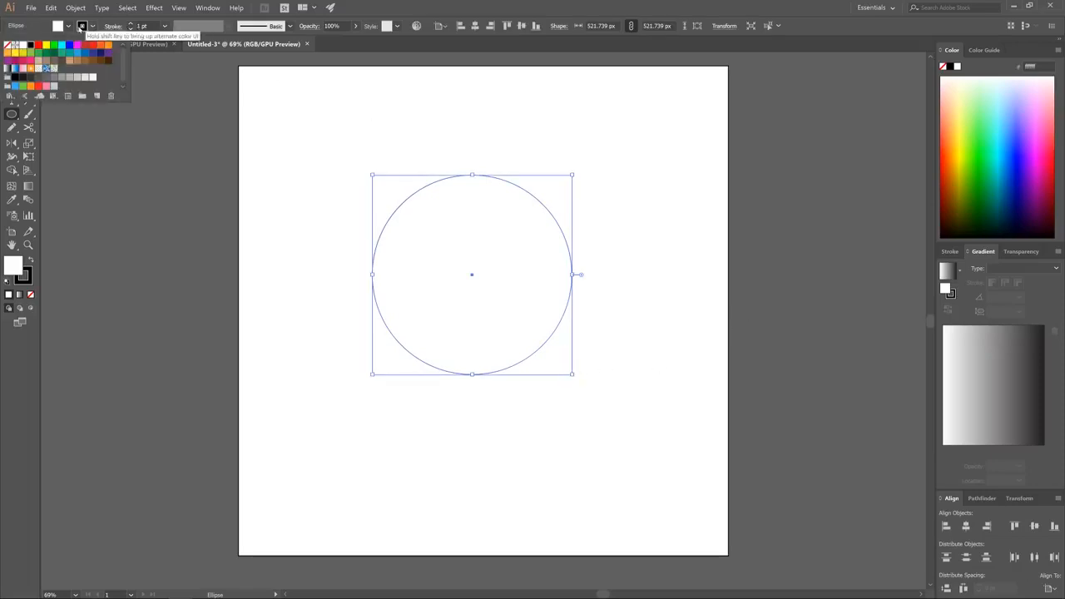
click(8, 47)
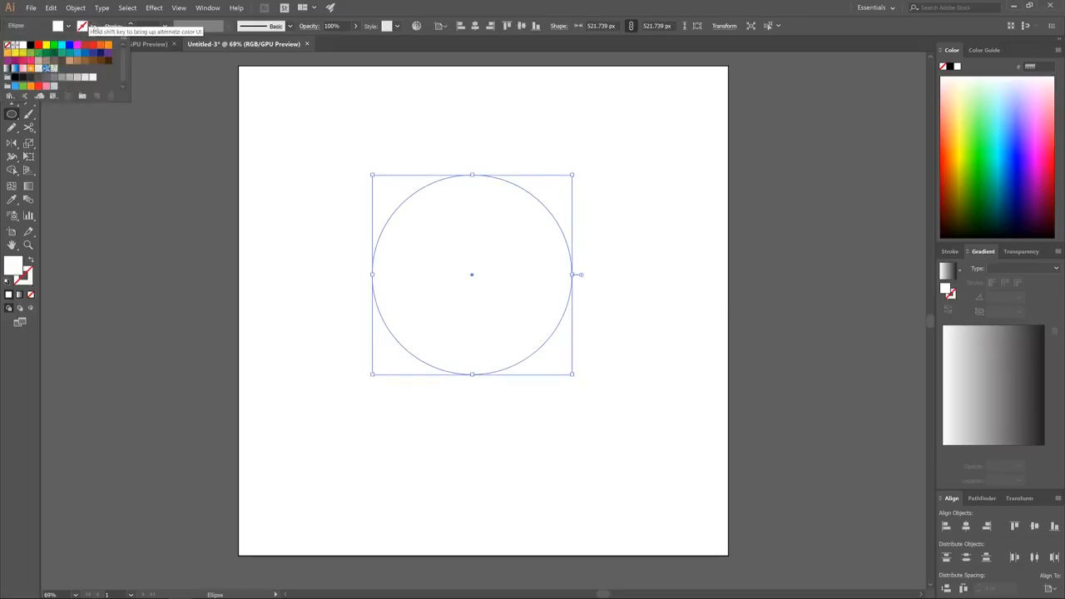
click(79, 25)
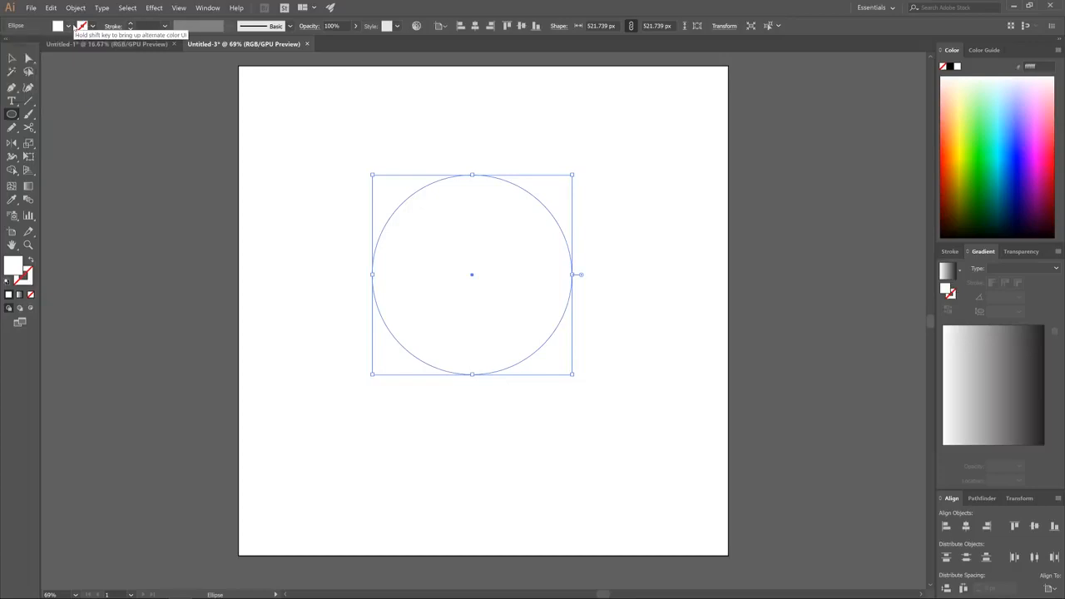
click(949, 68)
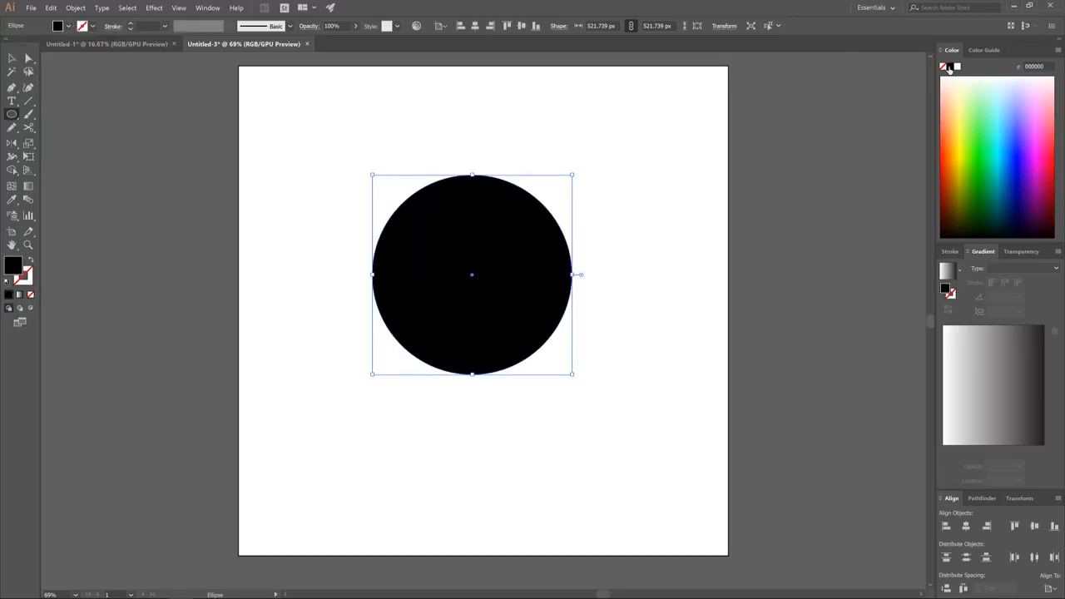
click(354, 26)
drag(357, 39, 332, 43)
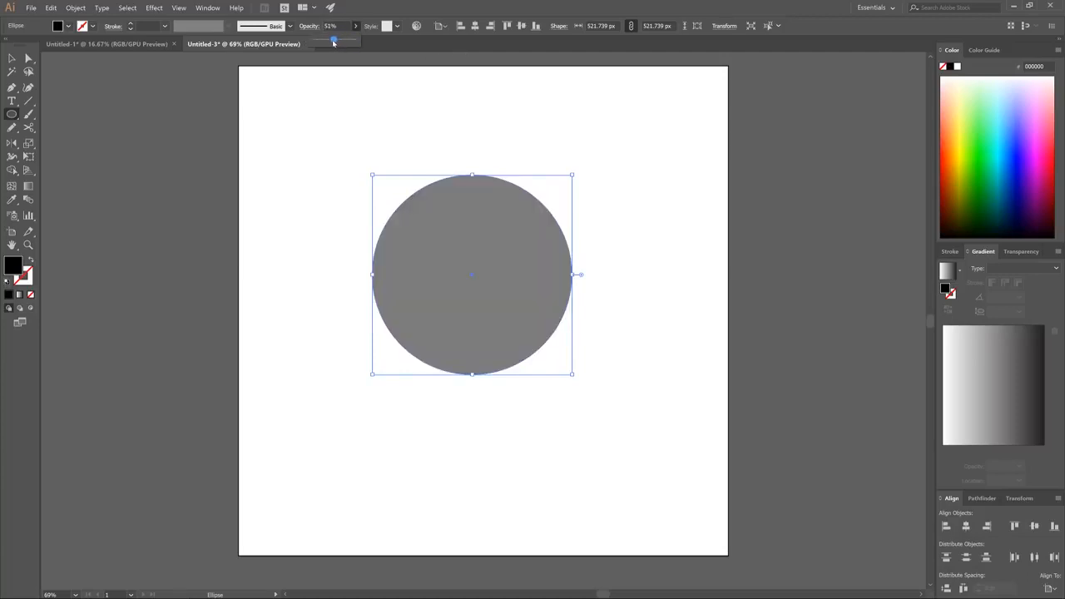
click(417, 47)
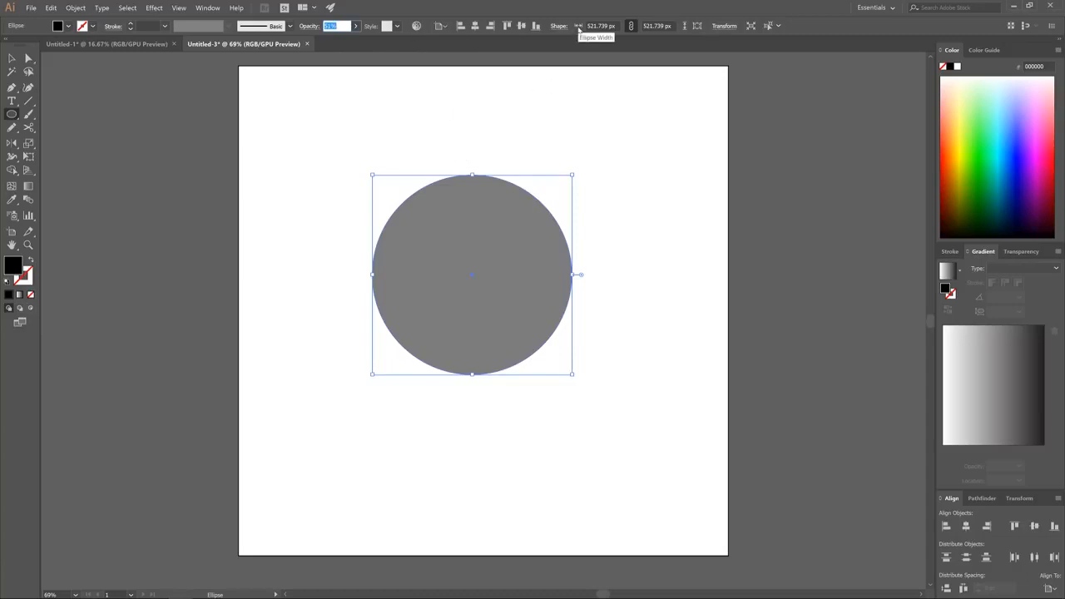
Resize the circle to 300 px with constrained proportions and center it horizontally and vertically on the artboard
click(632, 27)
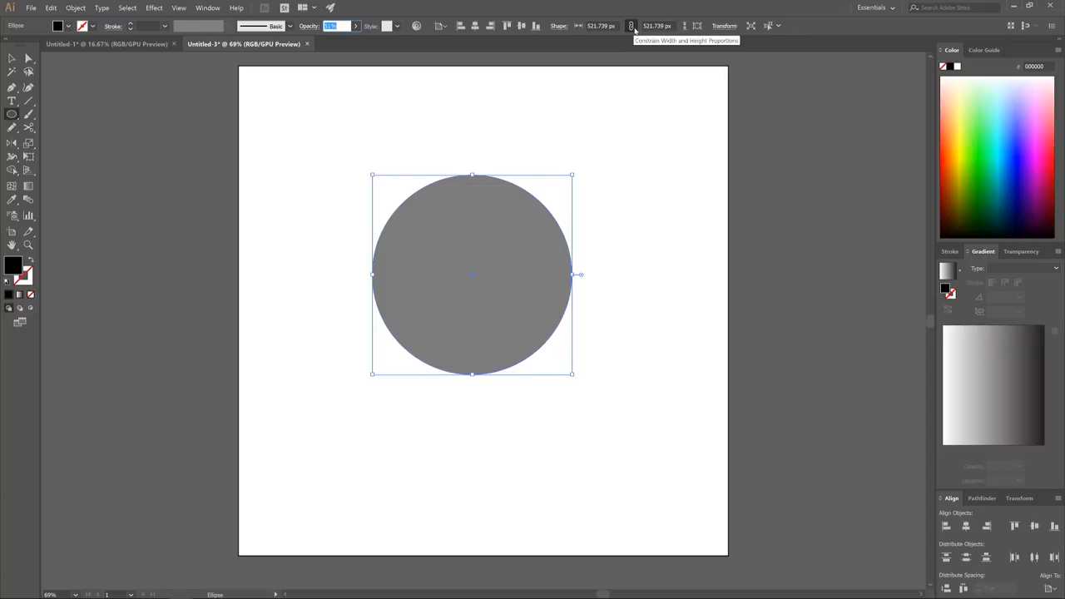
click(596, 25)
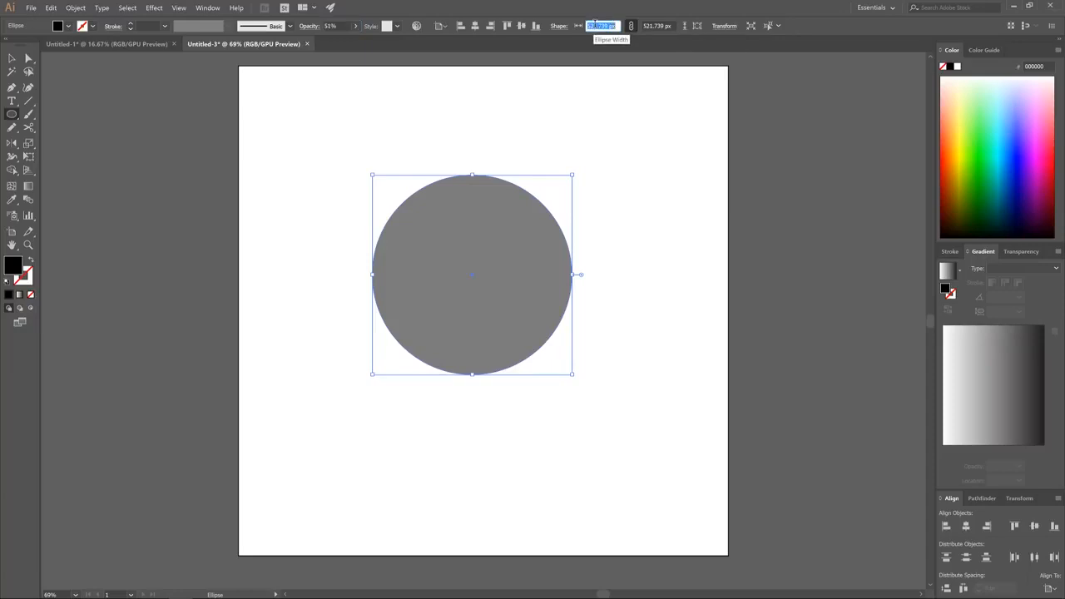
text(1)
text(00)
key(Return)
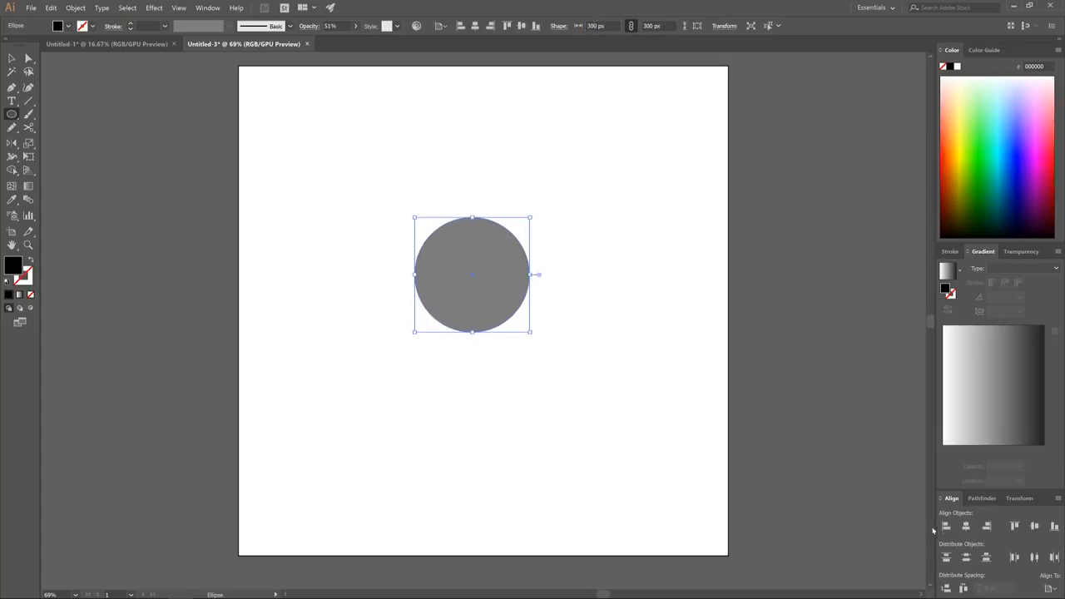
click(966, 527)
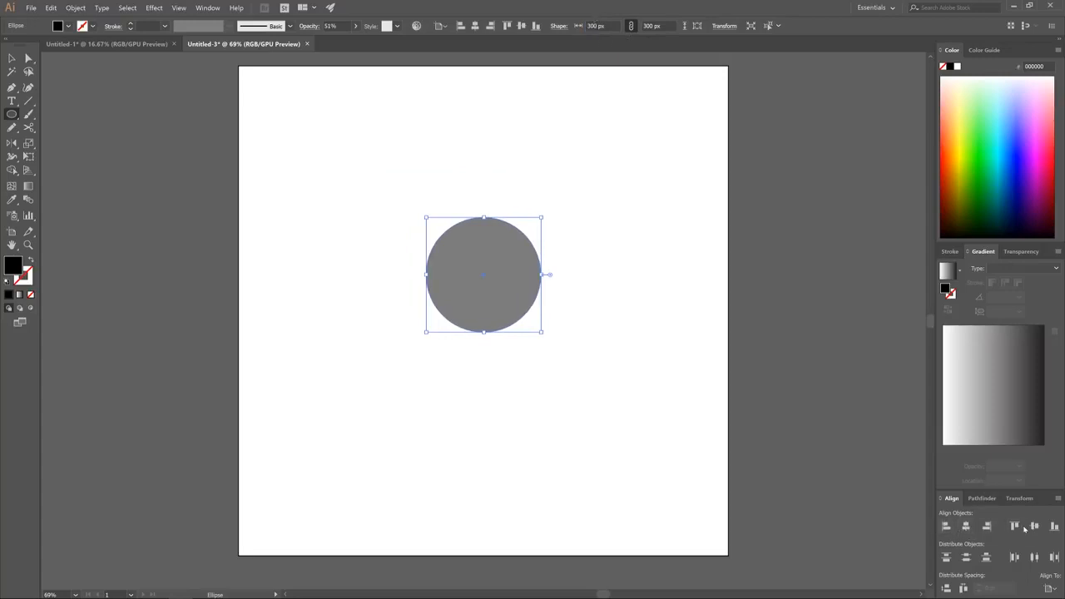
click(1034, 526)
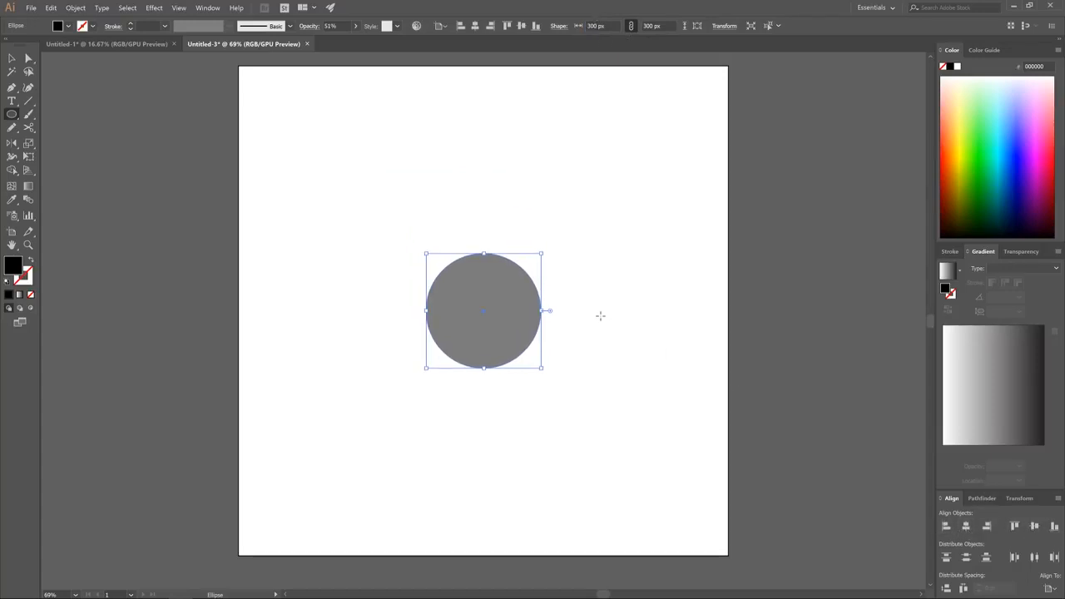
Duplicate the circle, resize the copy to 150 px and center it on the artboard inside the original
click(11, 58)
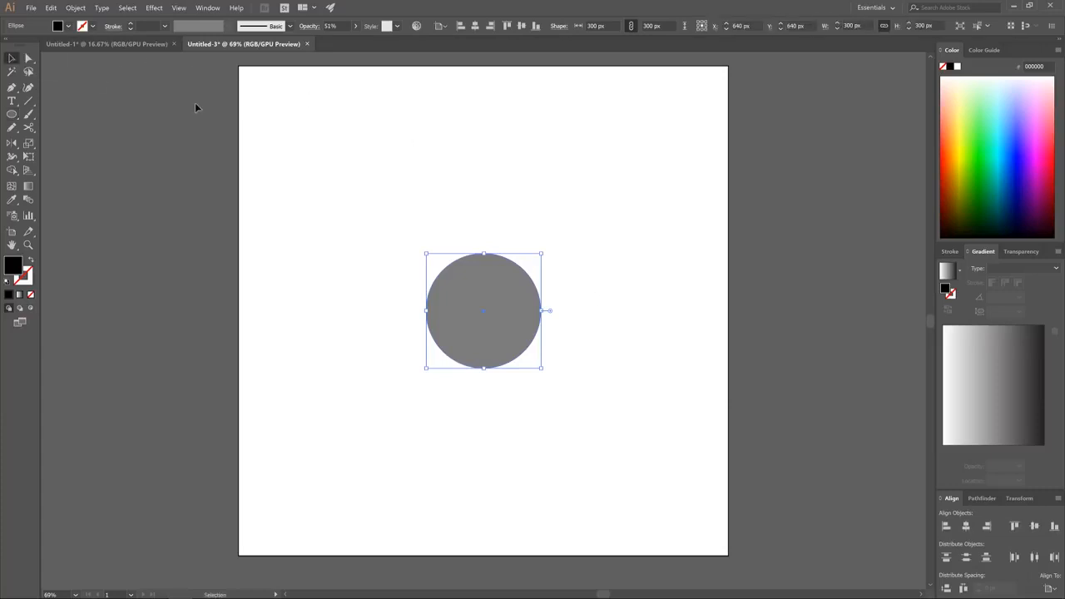
drag(482, 287, 624, 318)
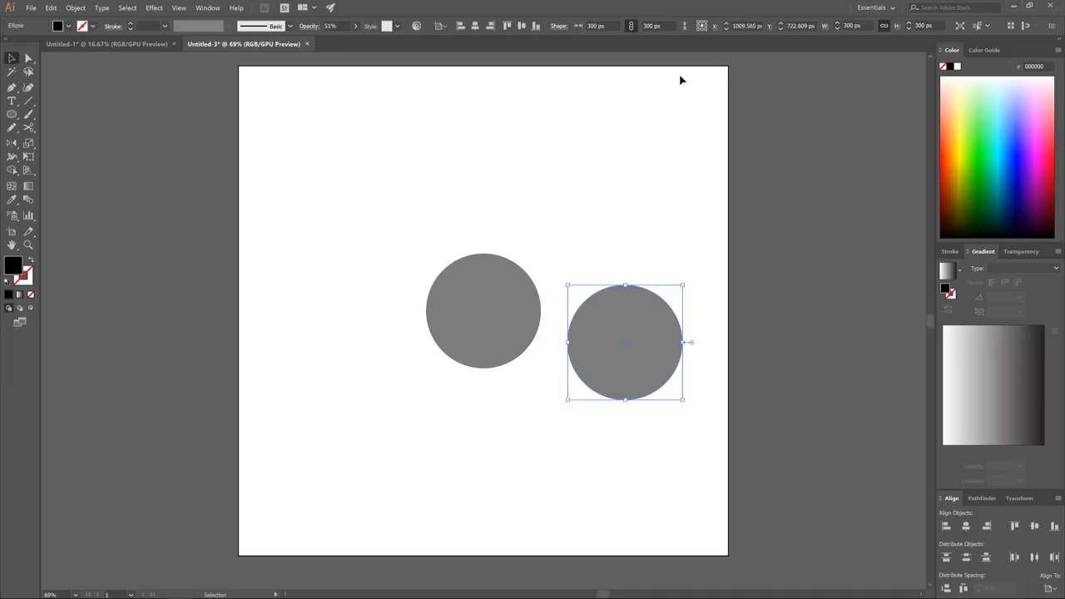
click(850, 25)
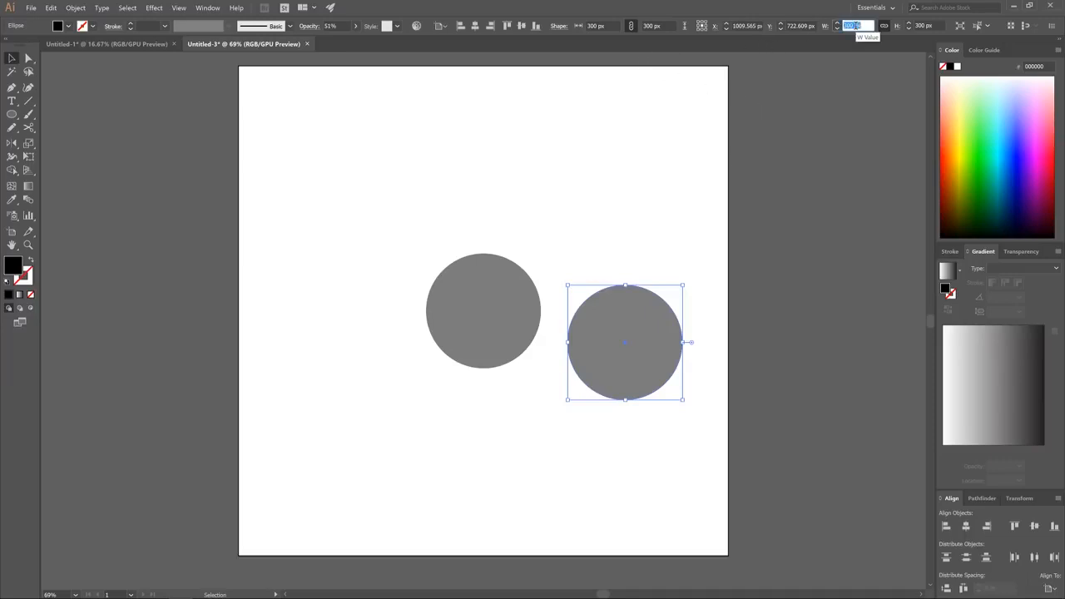
text(150)
key(Return)
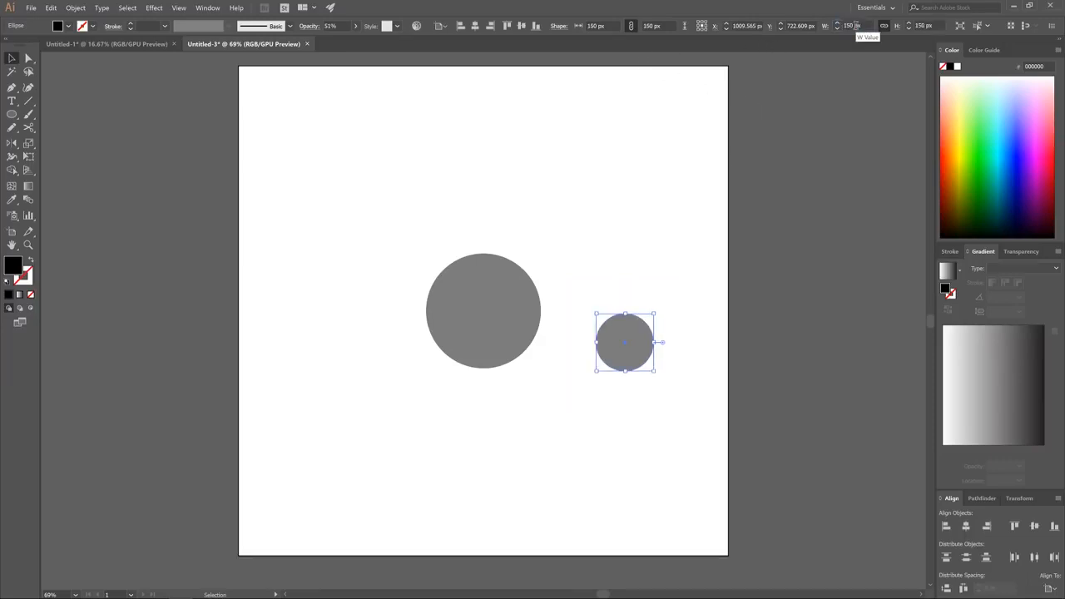
click(966, 526)
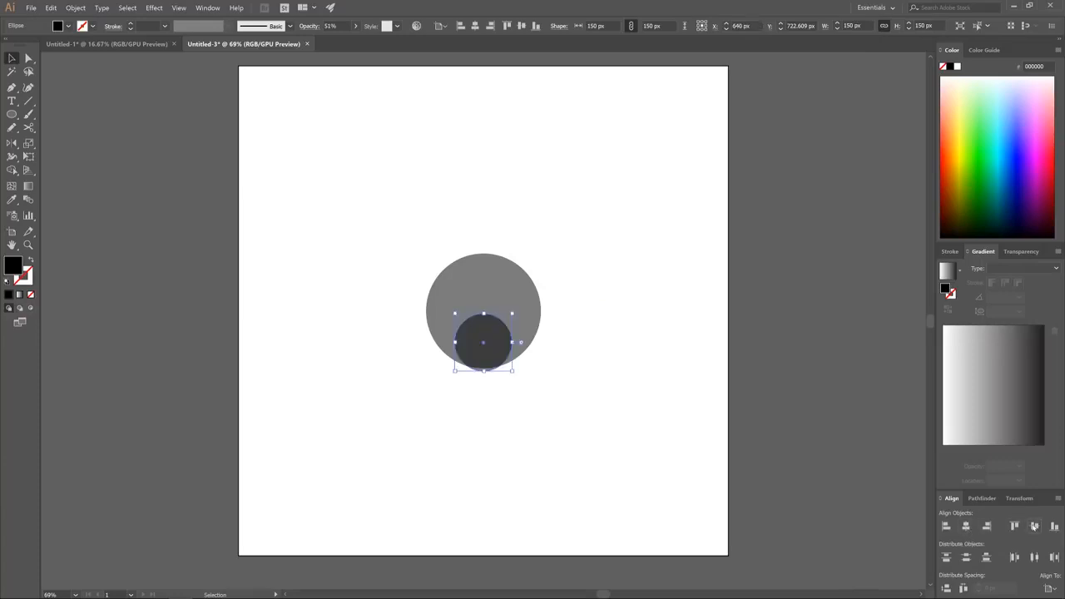
click(1034, 526)
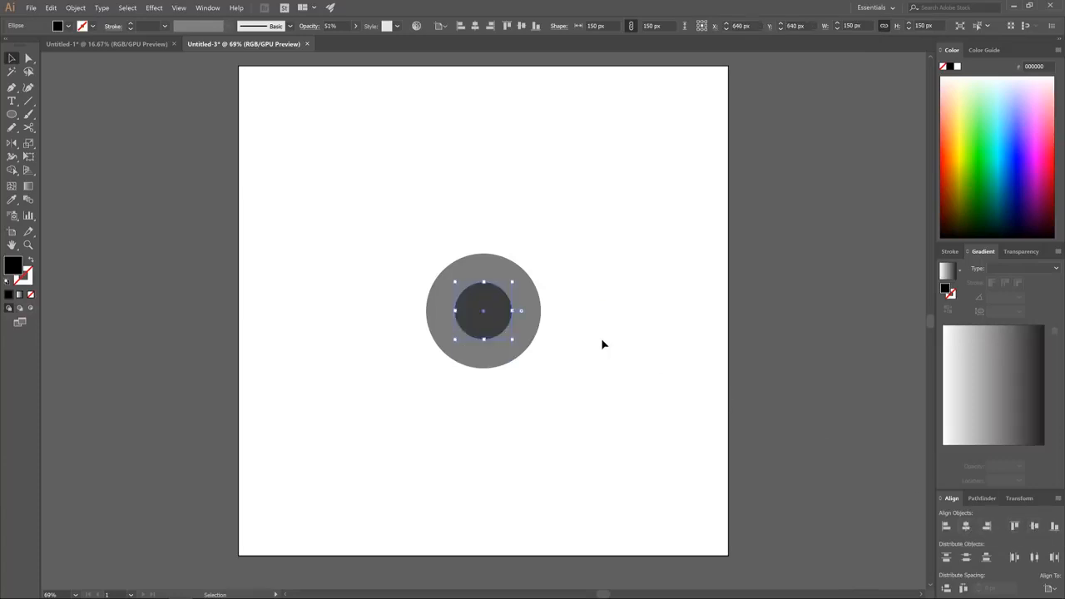
Duplicate the 150 px circle centered on the artboard and scale the copy up to 225 px, reaching the large circle's top edge
drag(482, 305, 627, 358)
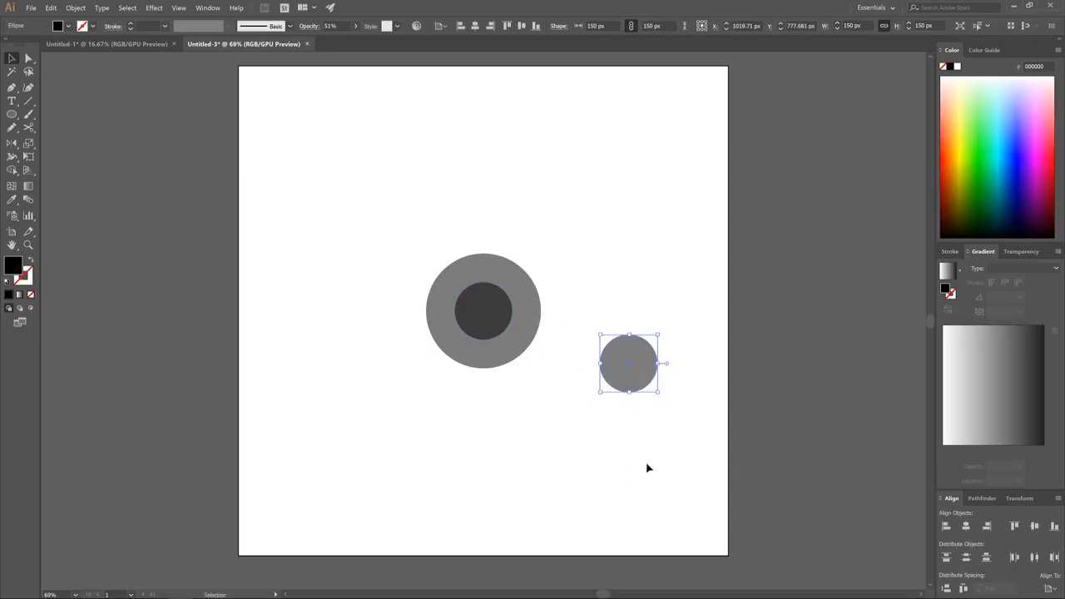
click(966, 526)
click(1034, 526)
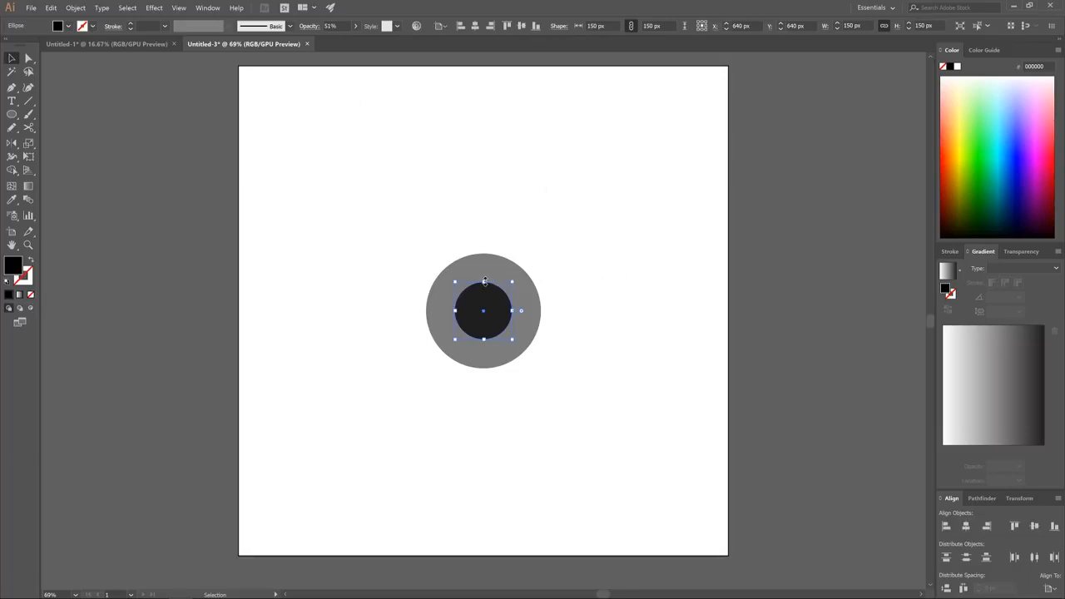
drag(484, 281, 484, 255)
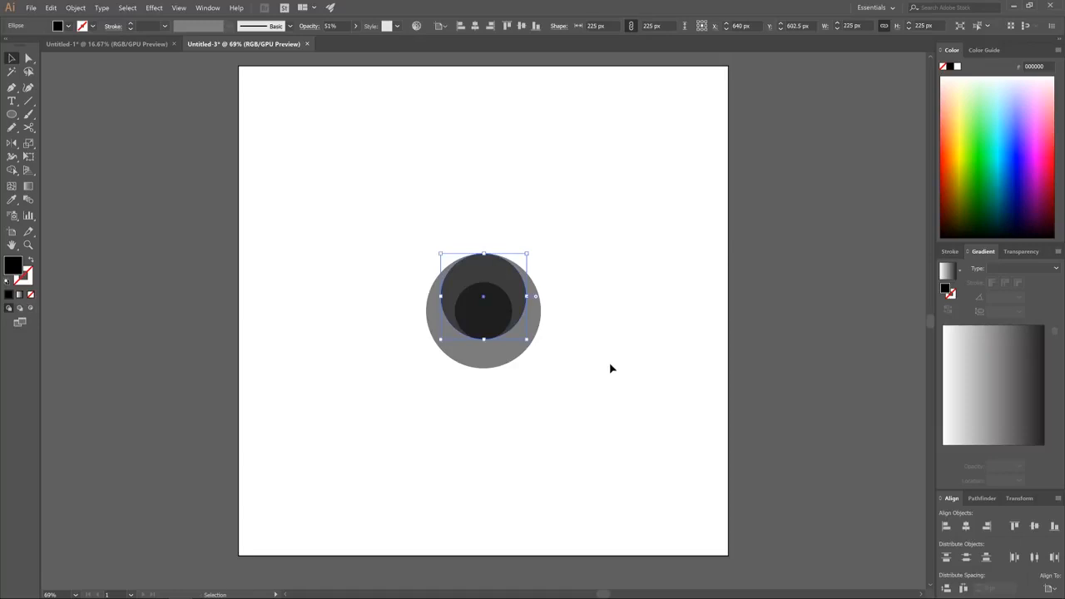
Cut the innermost 150 px circle area out of all three circles with the Shape Builder tool and deselect the artwork
drag(586, 399, 380, 207)
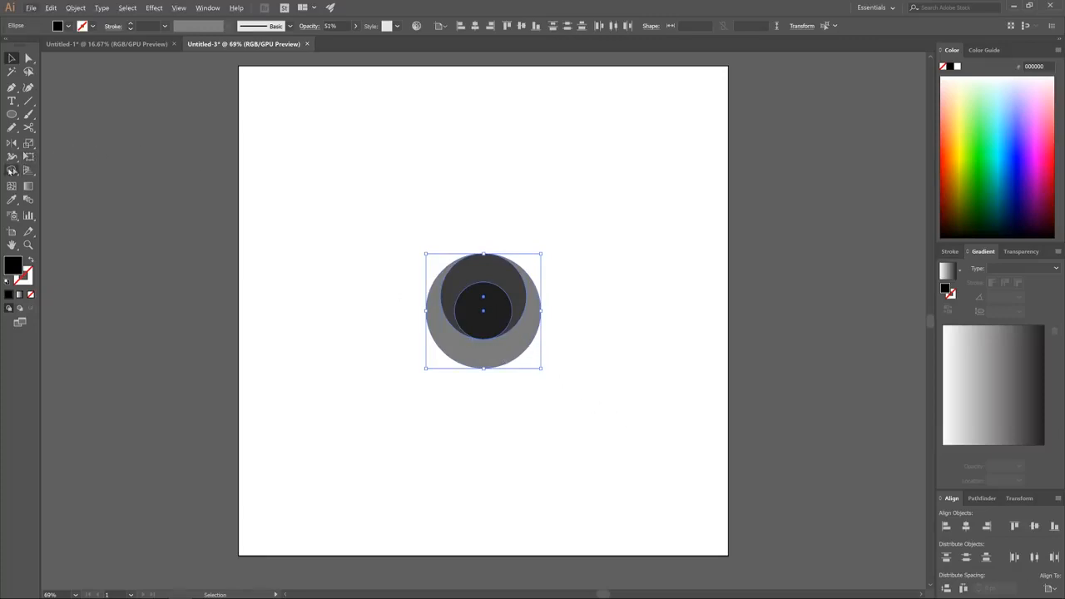
click(12, 171)
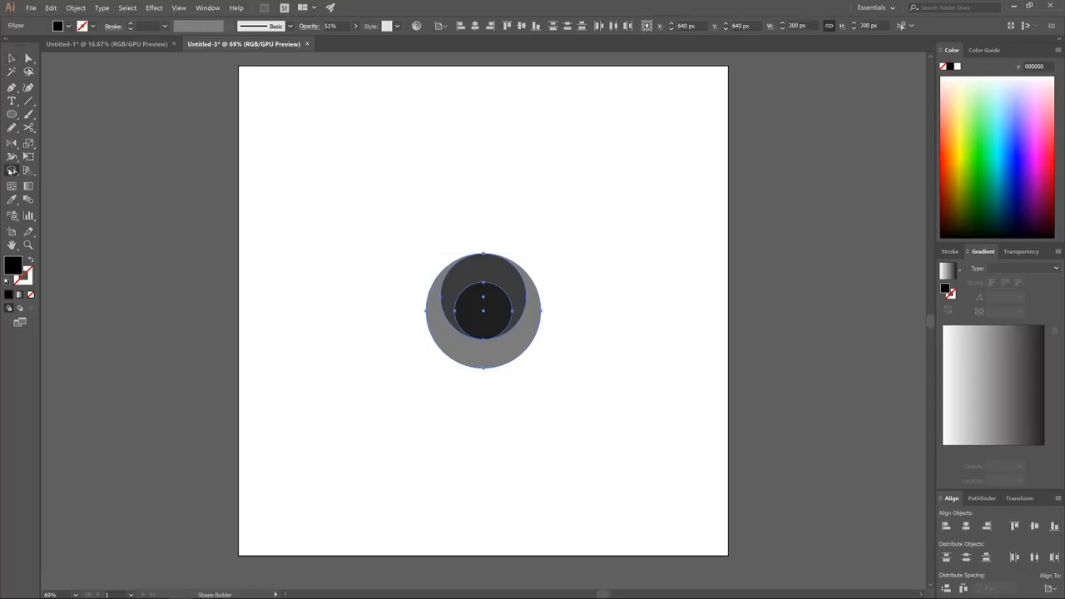
alt+click(471, 313)
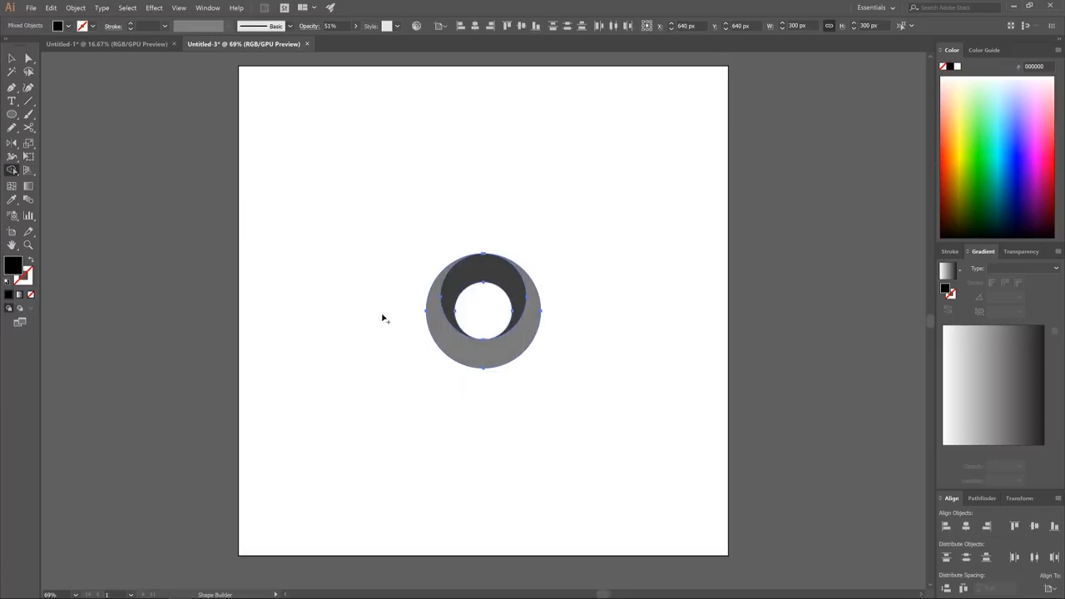
click(12, 58)
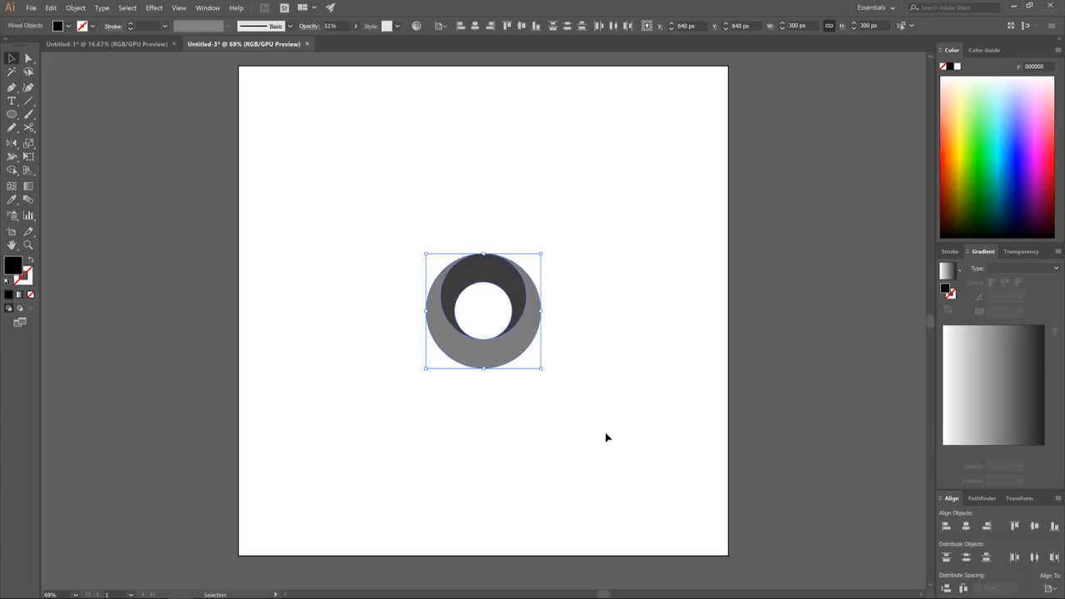
click(596, 293)
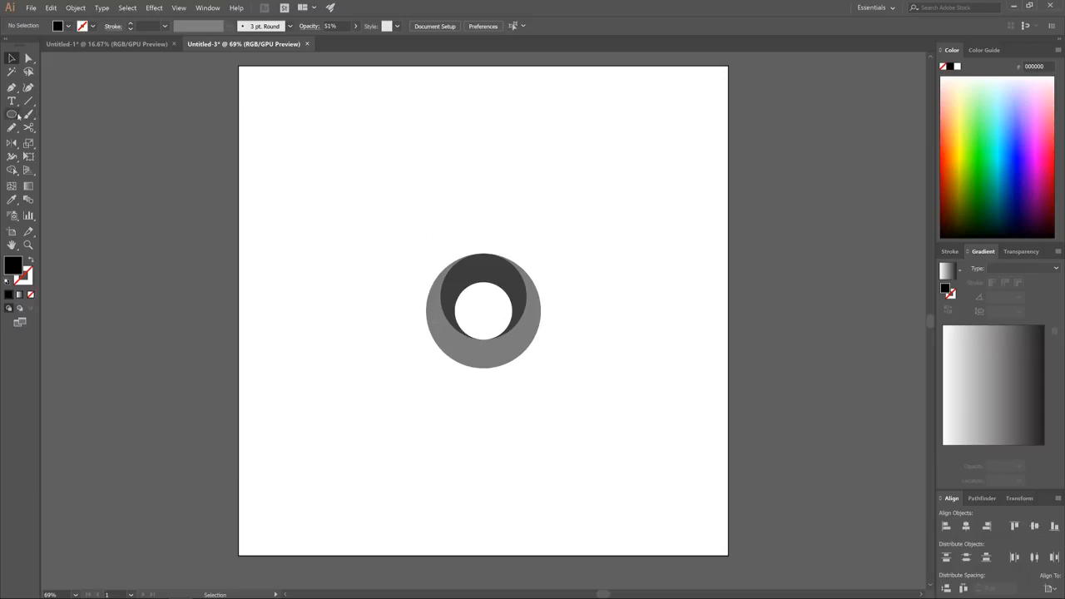
Draw a vertical rectangle about 132 by 464 px beside the ring's left edge and lower its opacity to 51%
click(16, 116)
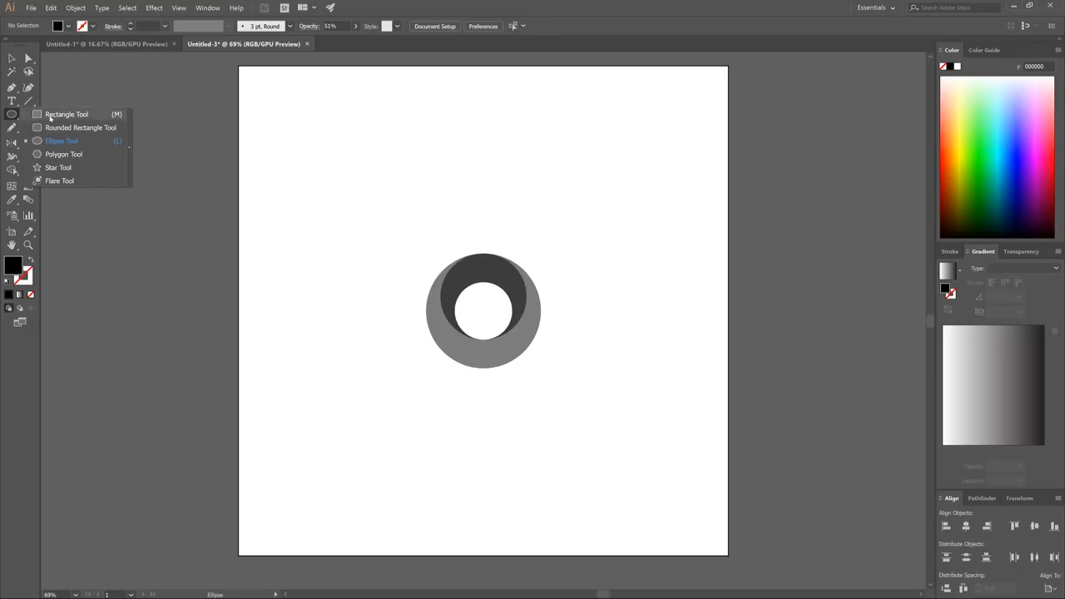
click(50, 118)
drag(359, 276, 410, 454)
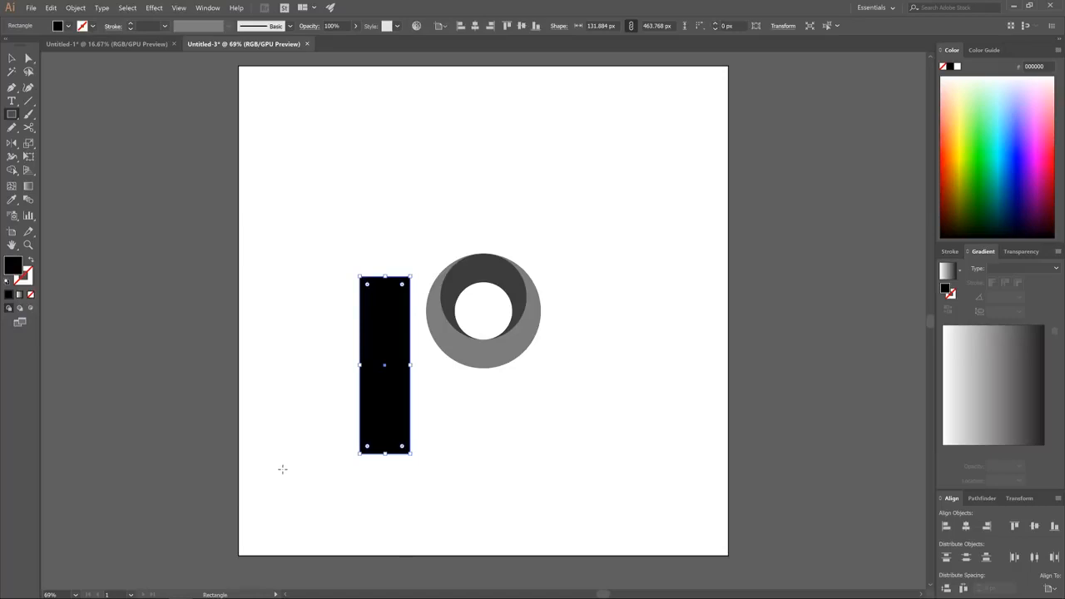
click(354, 26)
drag(357, 39, 335, 40)
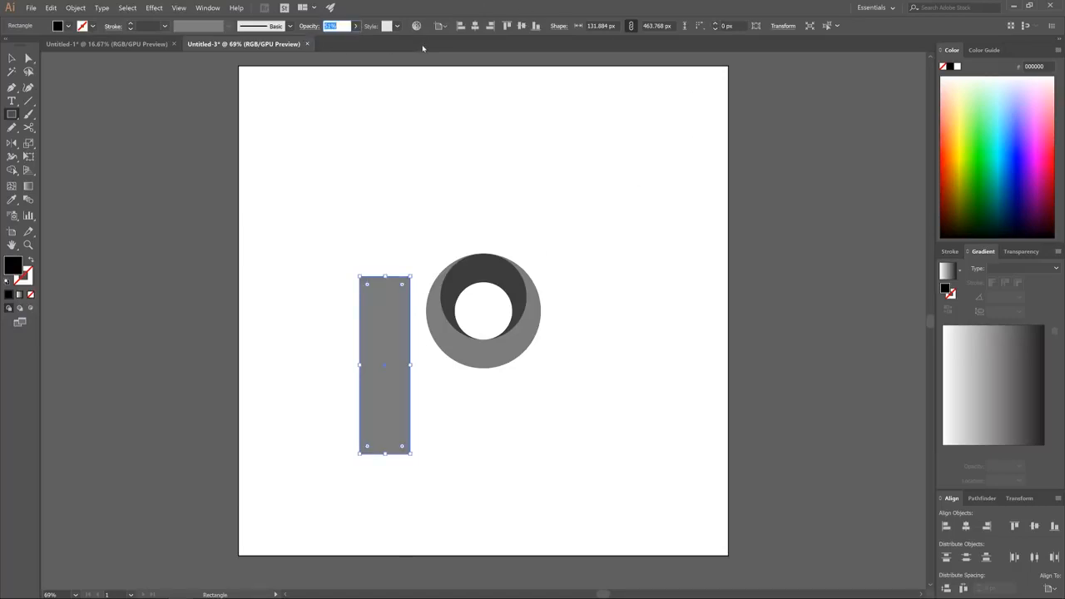
Set the rectangle's width to 150 px with proportions kept and round its corners fully to a 75 px radius
double_click(601, 26)
text(1)
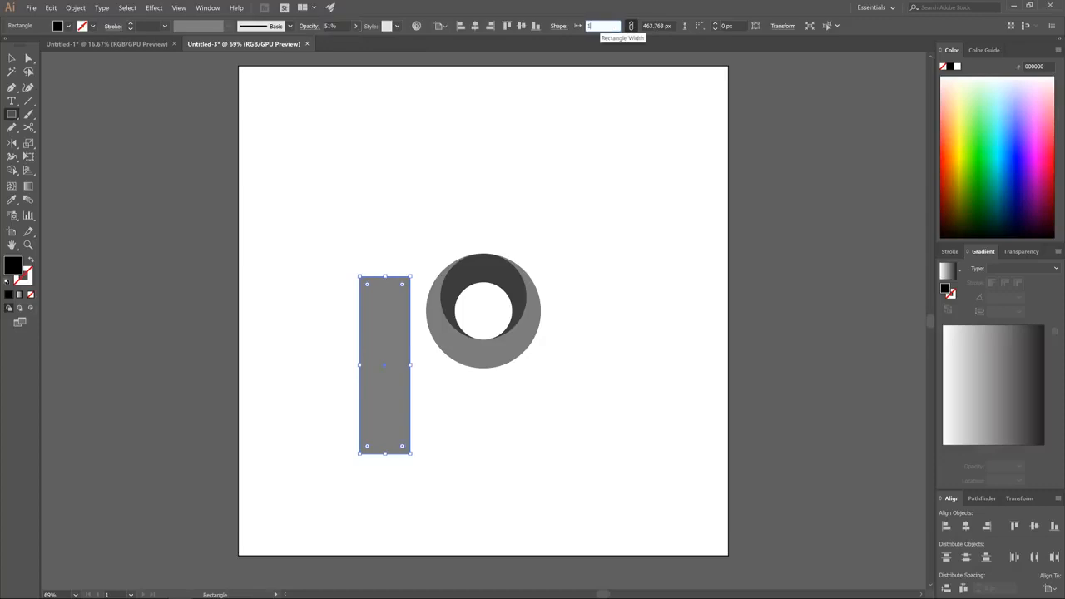
text(50)
key(Return)
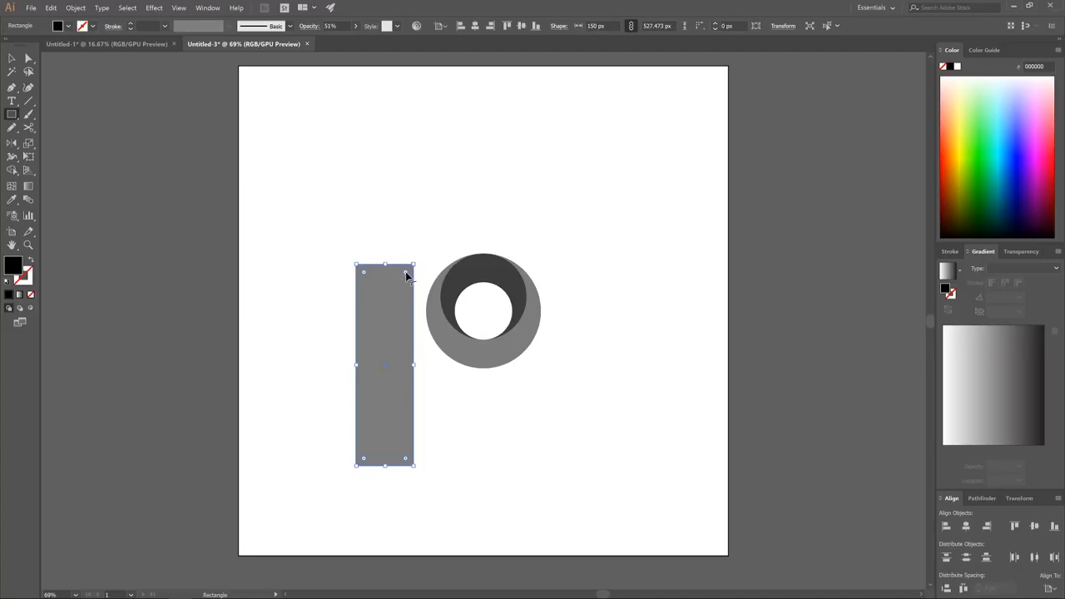
drag(406, 274, 383, 299)
drag(383, 299, 383, 297)
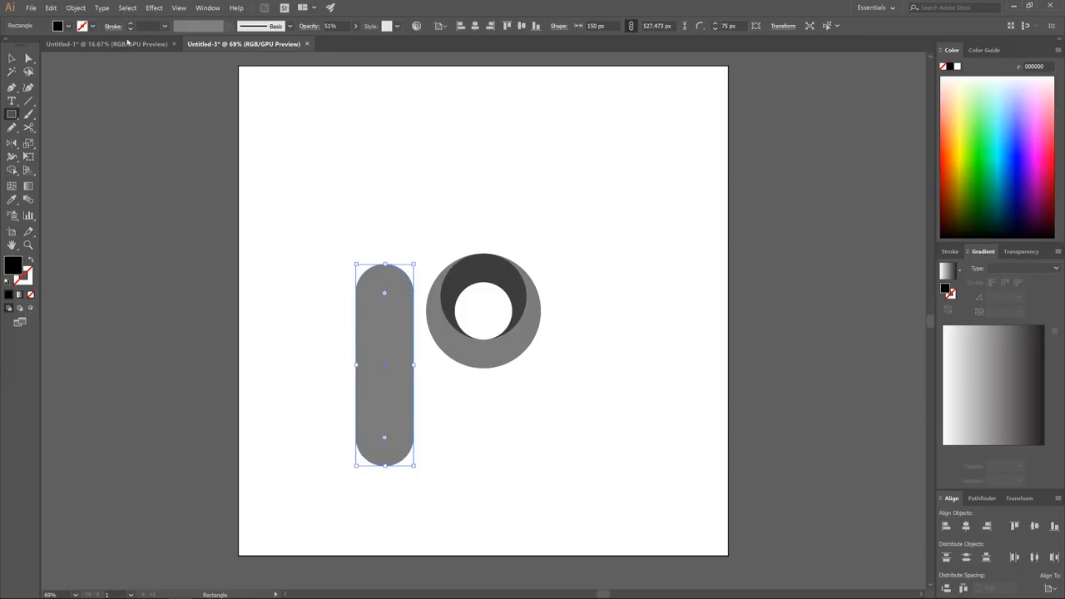
Move the rounded bar so its right side touches the left edge of the ring's inner hole and deselect it
click(12, 58)
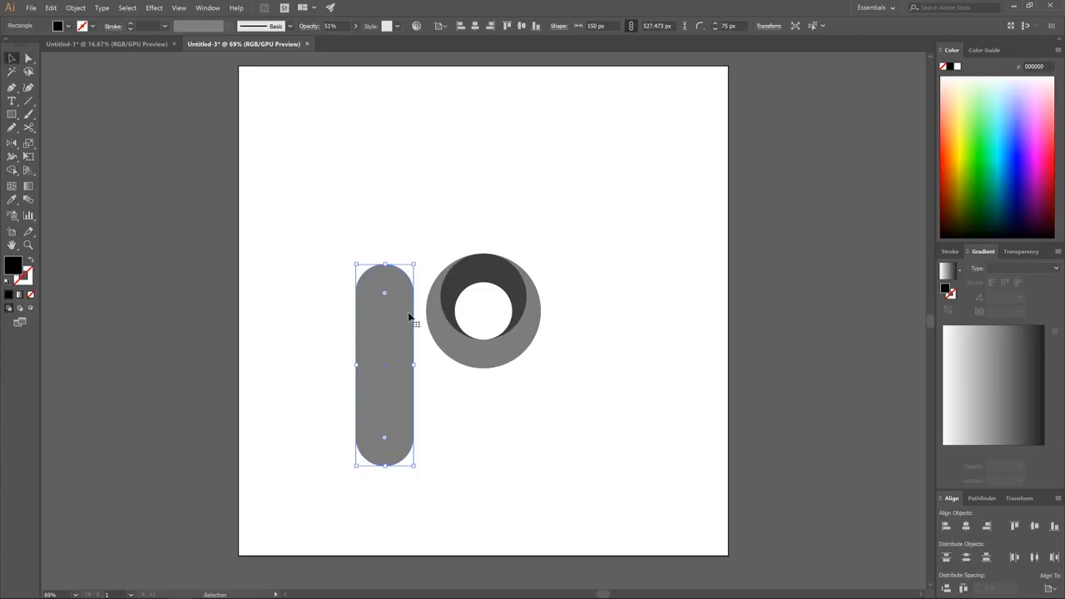
key(a)
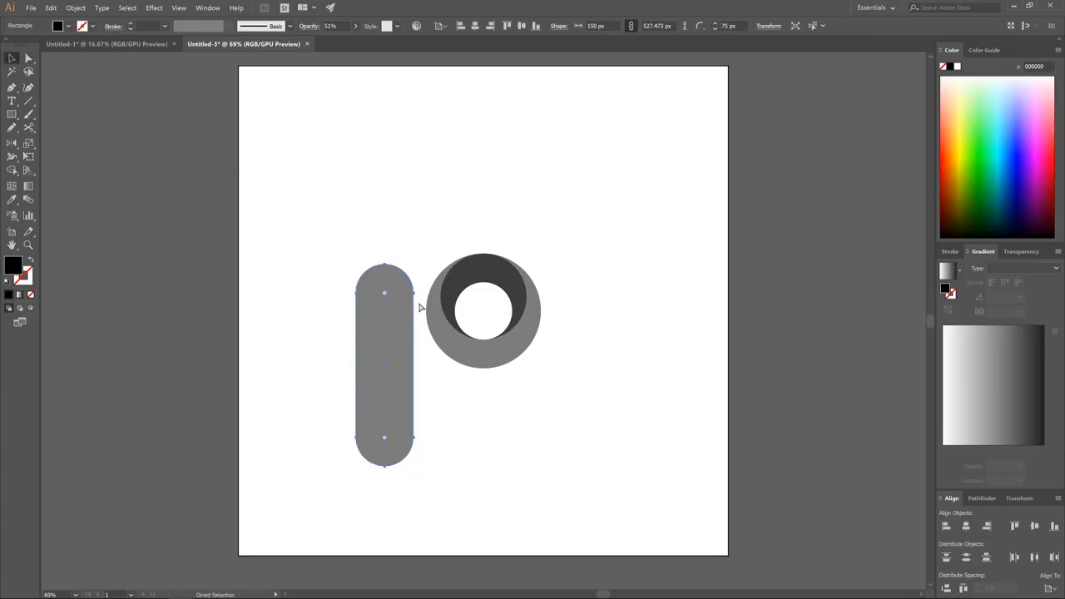
drag(415, 296, 455, 315)
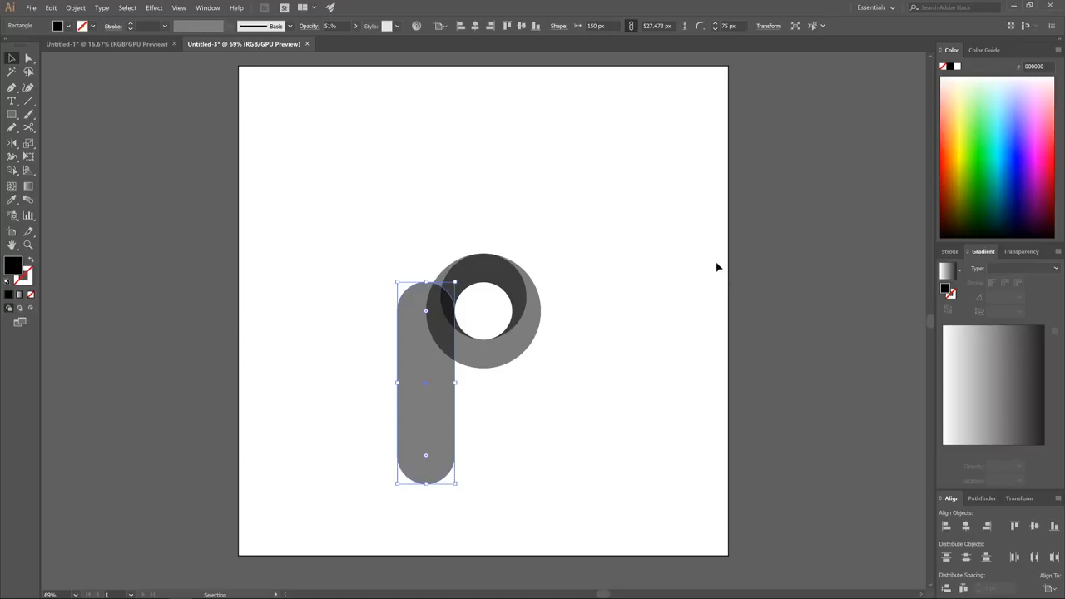
click(570, 154)
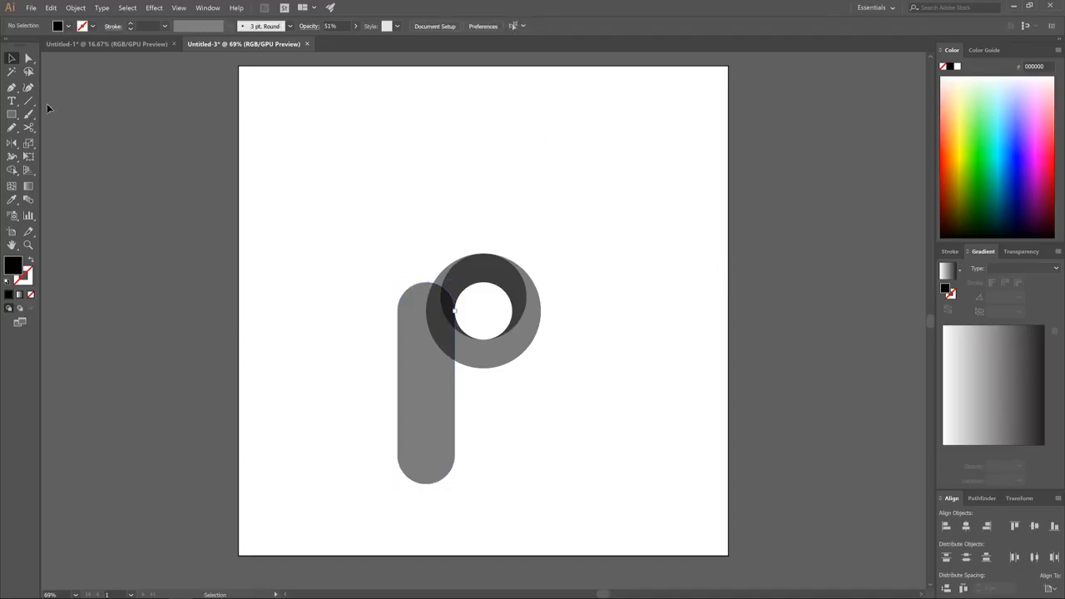
Draw a closed Pen tool shape covering the left half of the rounded bar, with its straight edge along the bar's vertical centerline
click(12, 86)
click(429, 285)
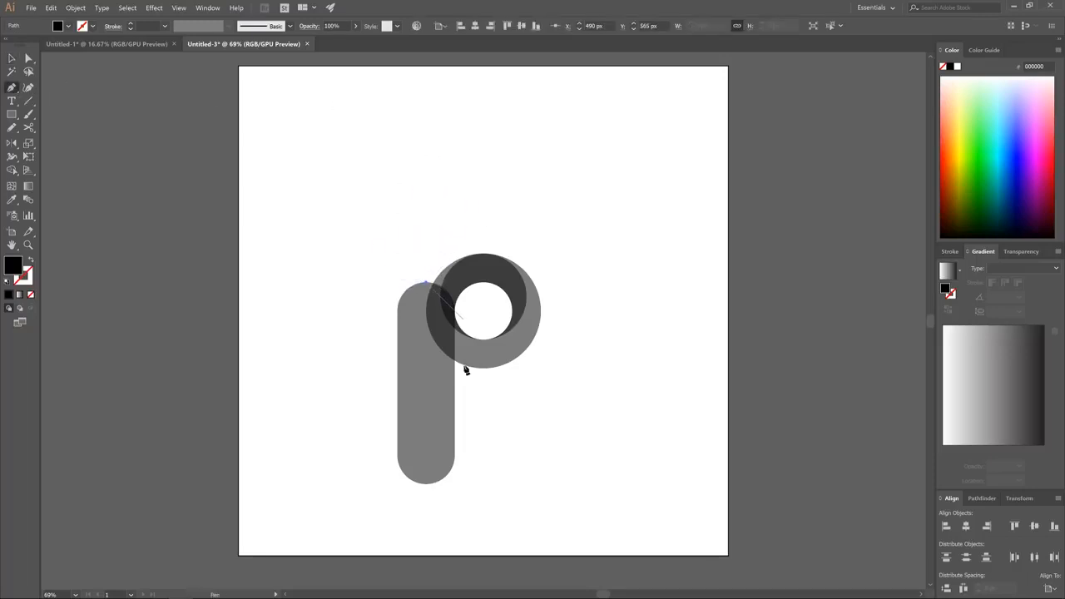
click(425, 510)
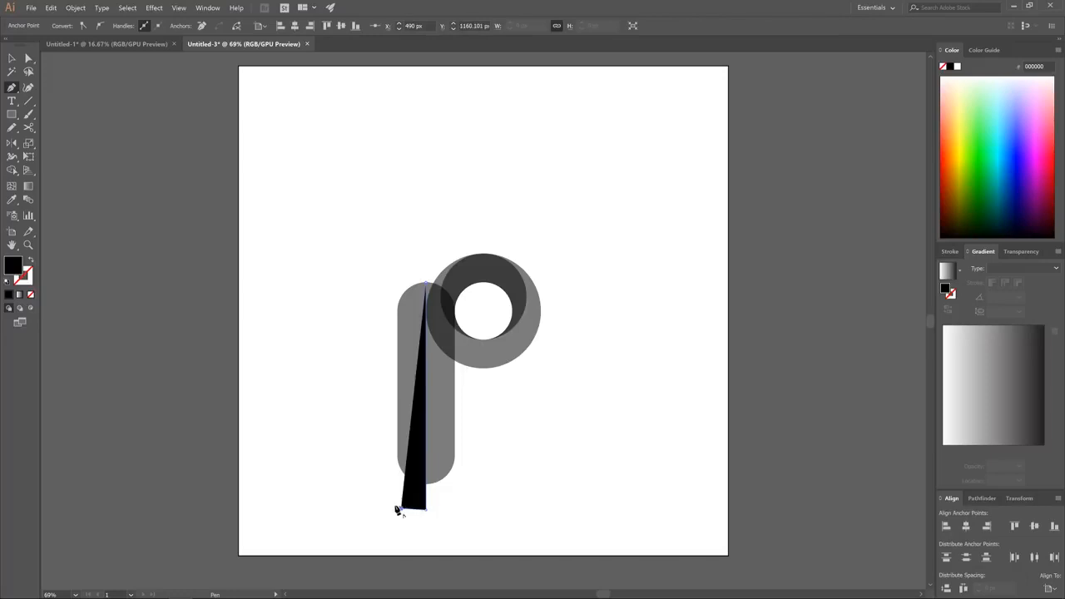
drag(361, 471, 338, 424)
click(336, 353)
click(343, 291)
click(361, 248)
click(417, 243)
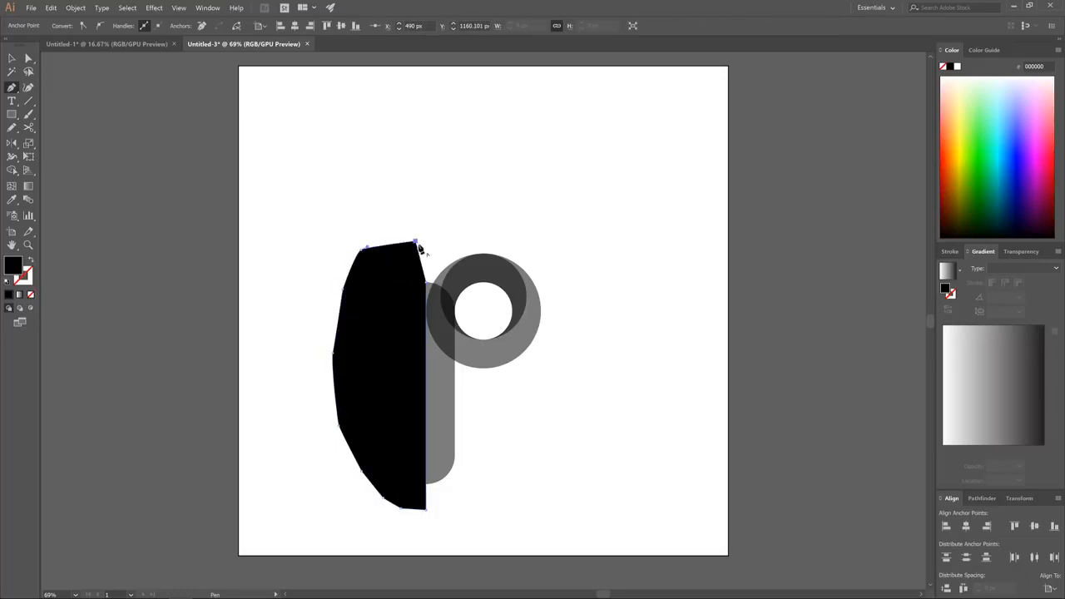
click(426, 285)
Subtract the black pen shape from the rounded bar with Minus Front, leaving only the bar's right half
click(11, 58)
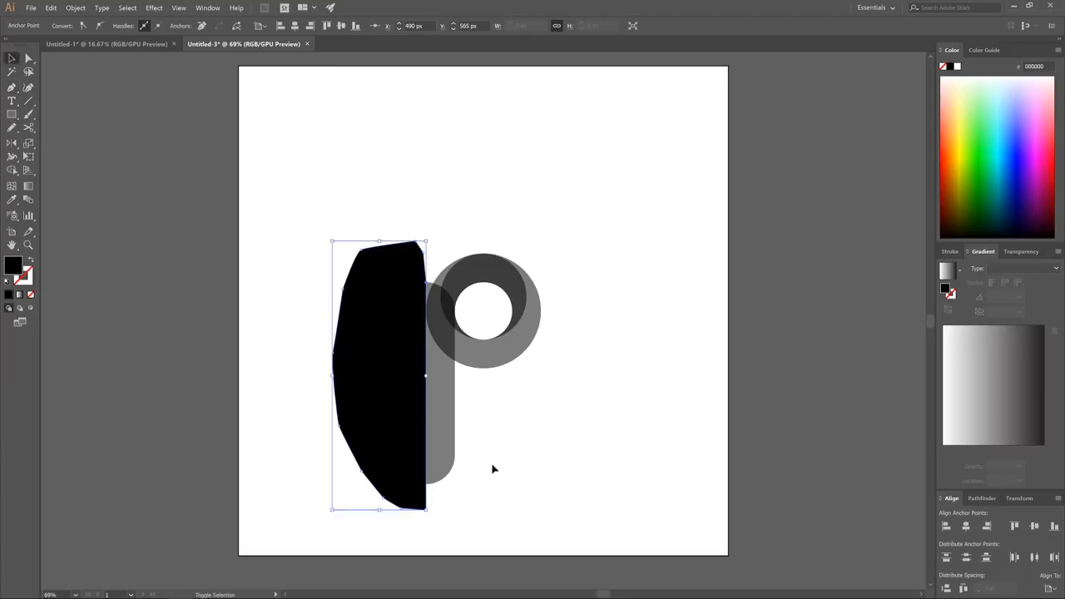
shift+click(450, 426)
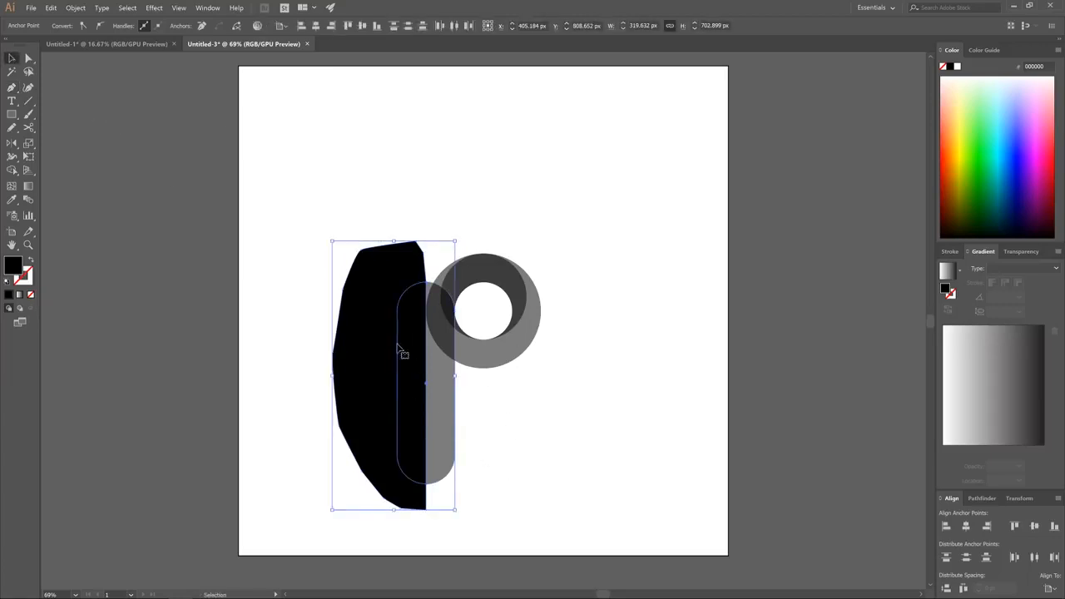
click(981, 499)
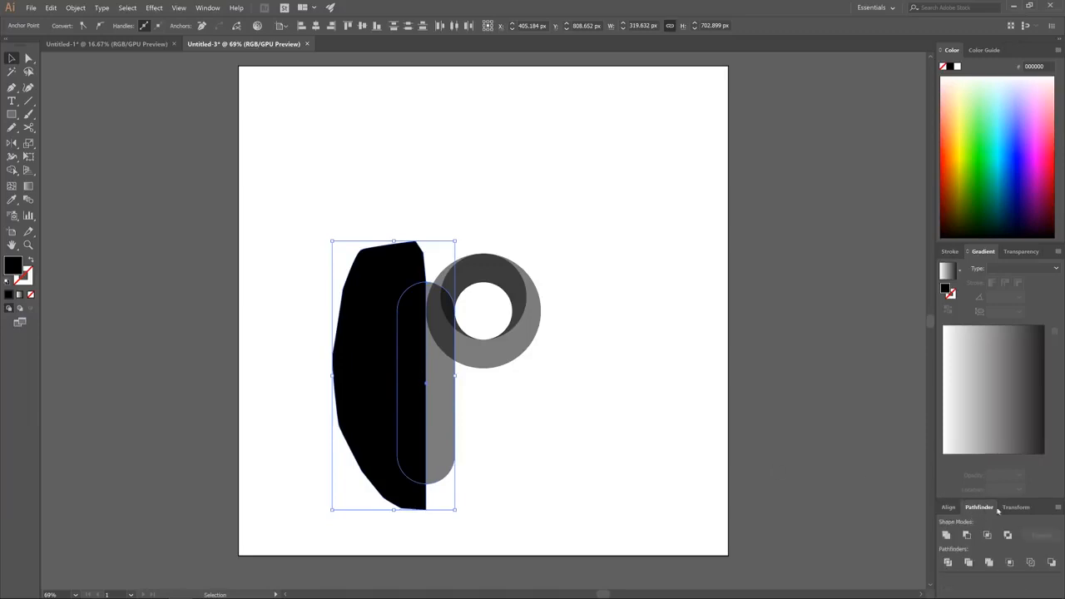
click(208, 8)
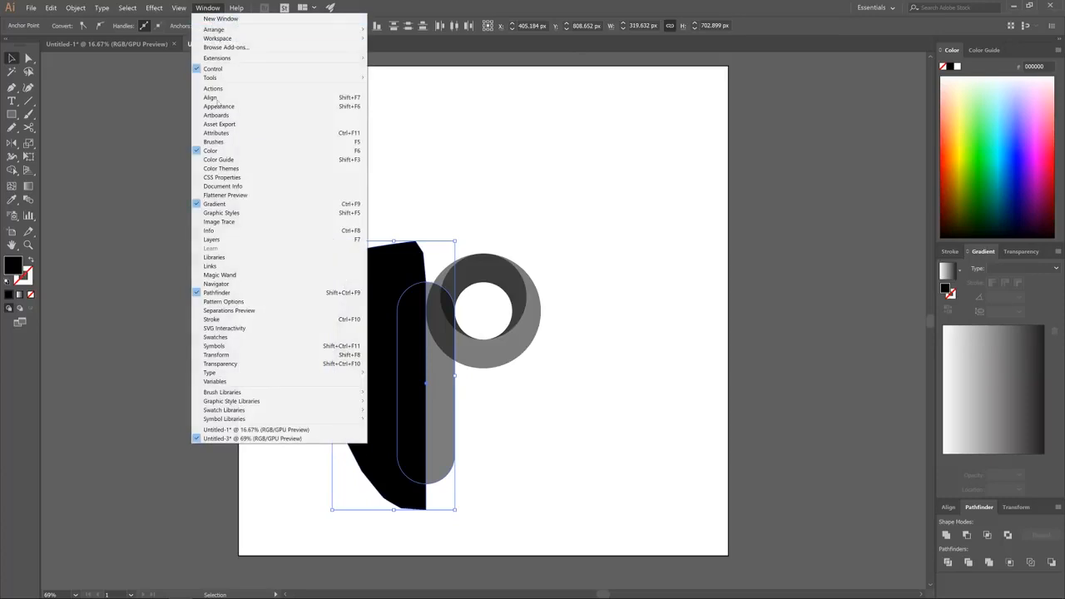
click(208, 8)
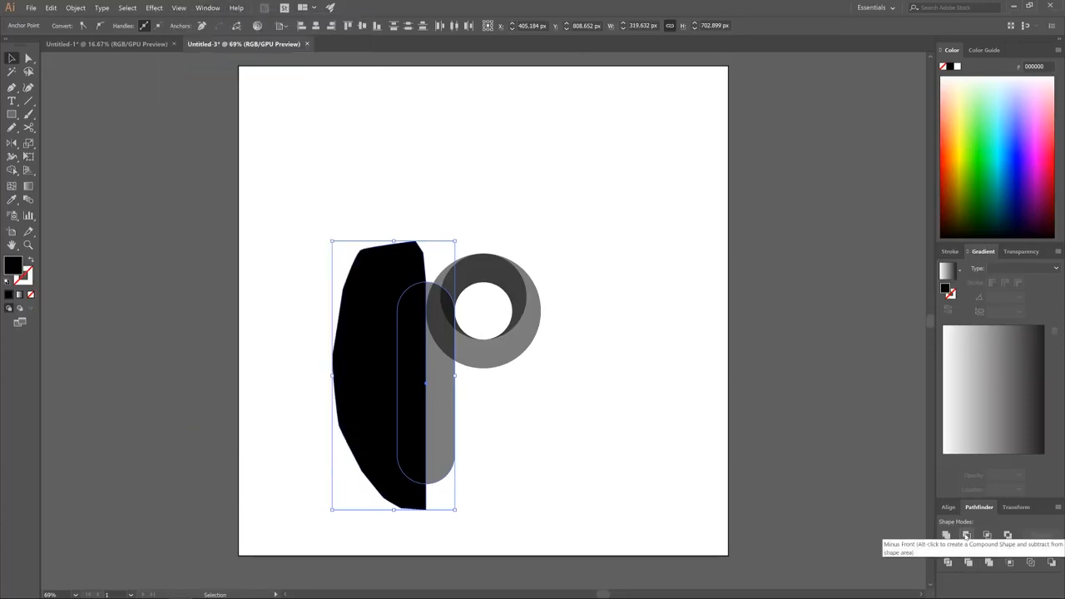
click(966, 535)
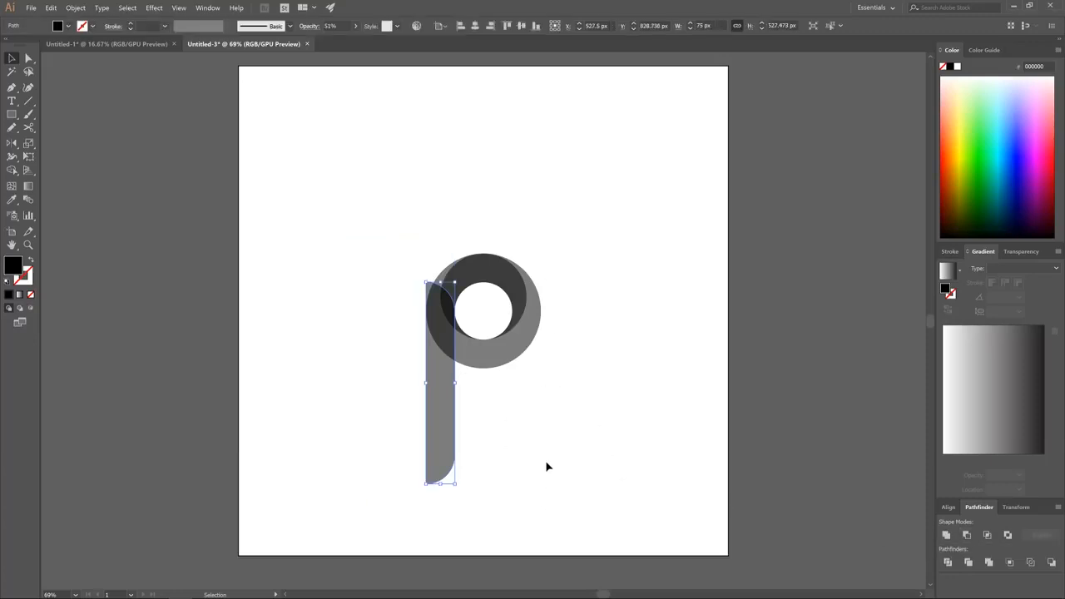
Shorten the half bar to about 325 px high by moving its lower anchor points straight up
click(28, 58)
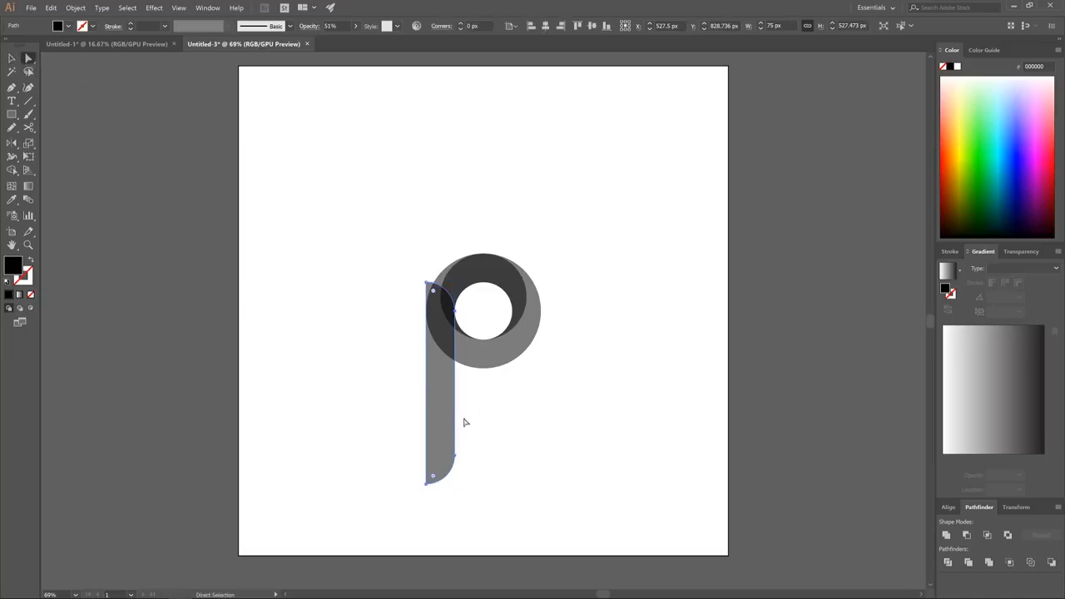
drag(491, 497, 378, 434)
drag(457, 463, 451, 428)
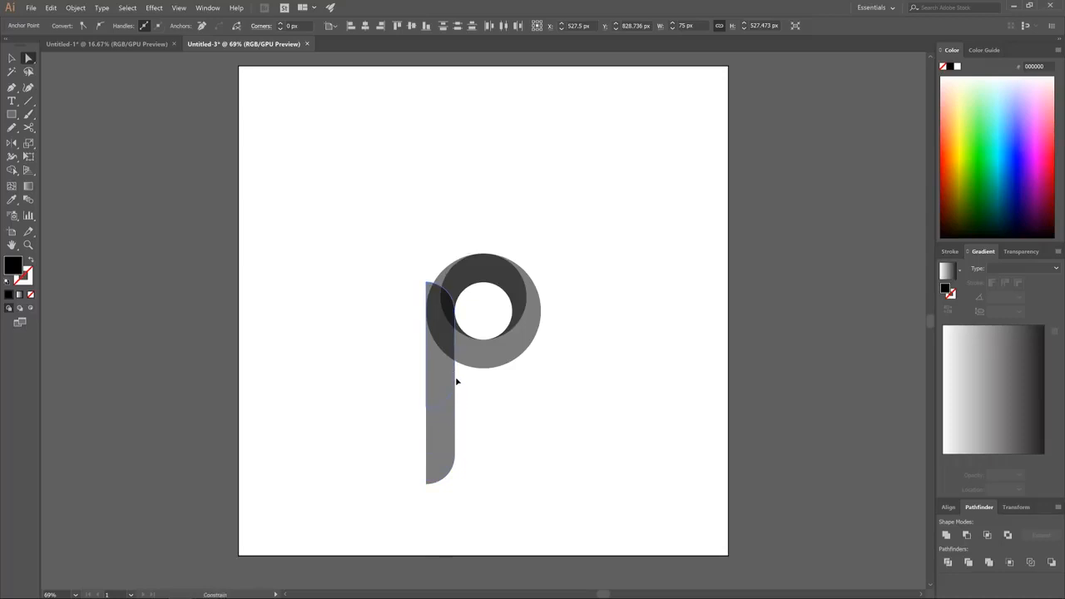
drag(456, 381, 454, 387)
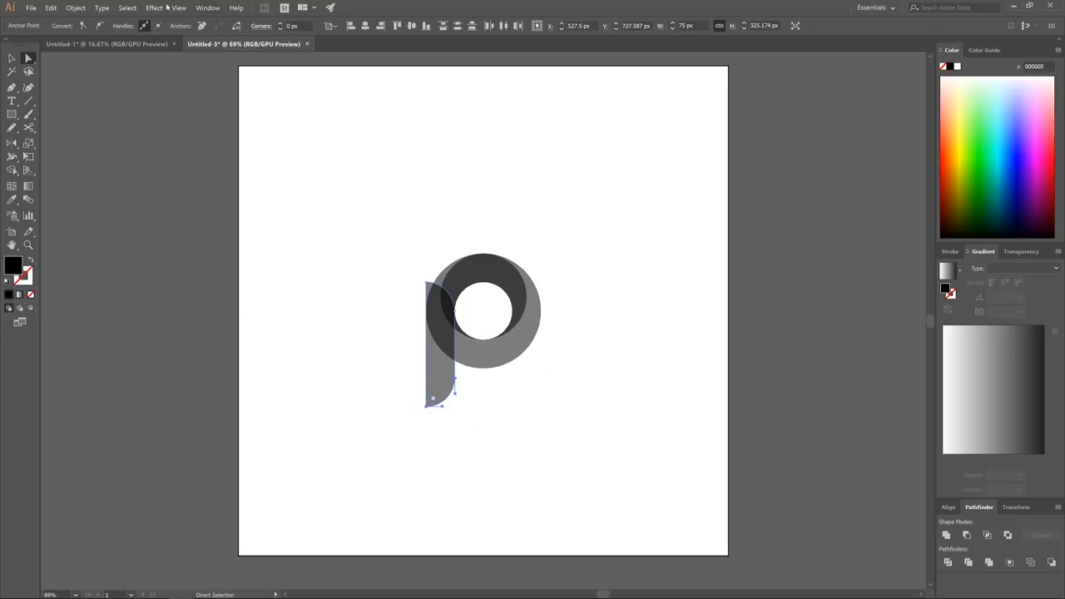
click(12, 58)
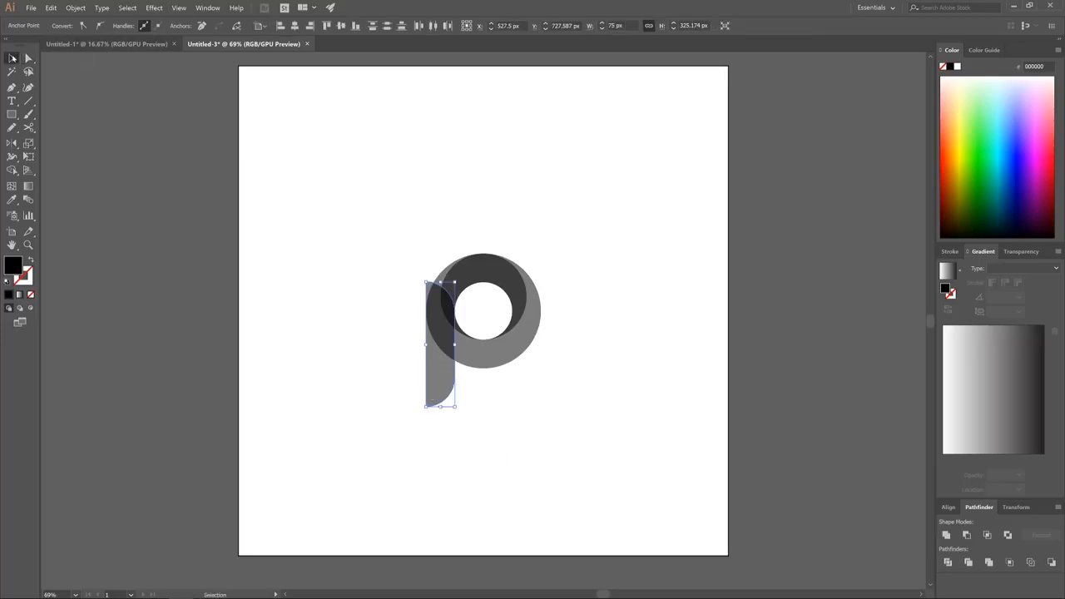
Use the Shape Builder tool to merge the bar with the upper arc and the leftover dark sliver with the lower crescent
drag(605, 434, 362, 227)
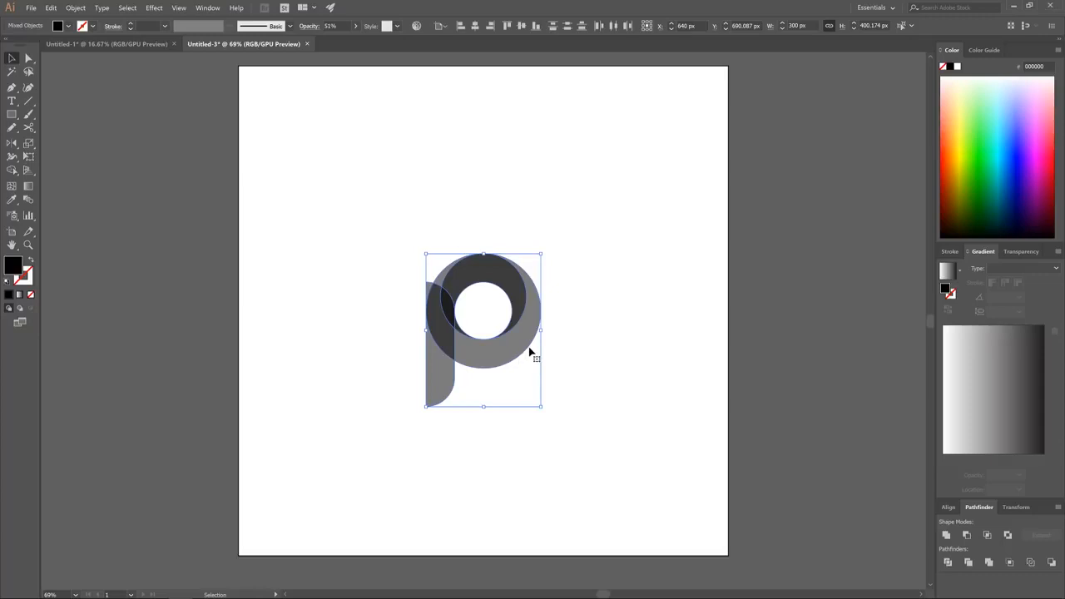
scroll(499, 367, up, 2)
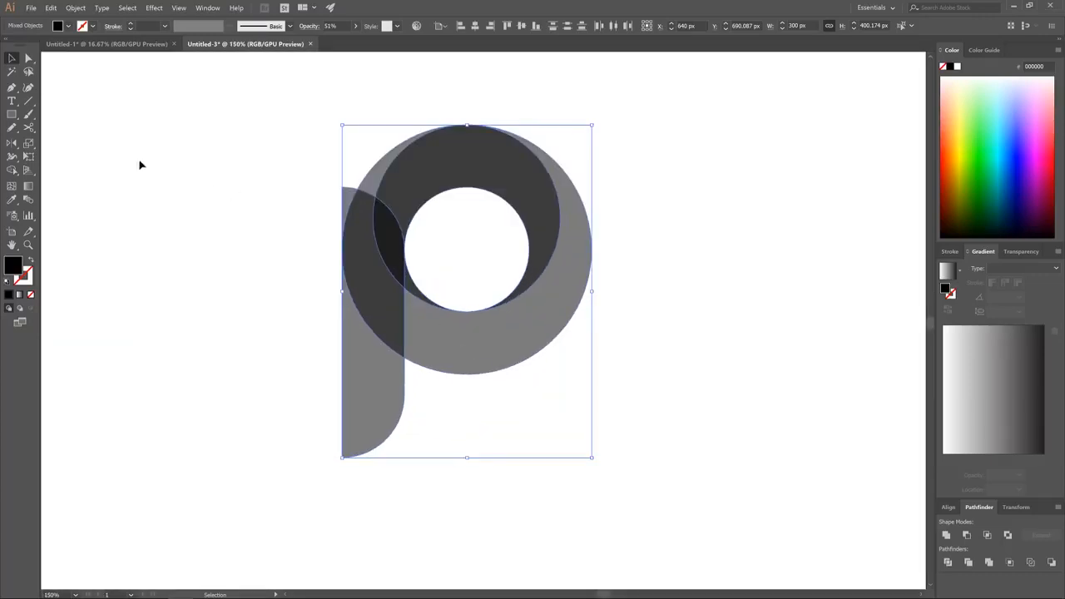
click(12, 171)
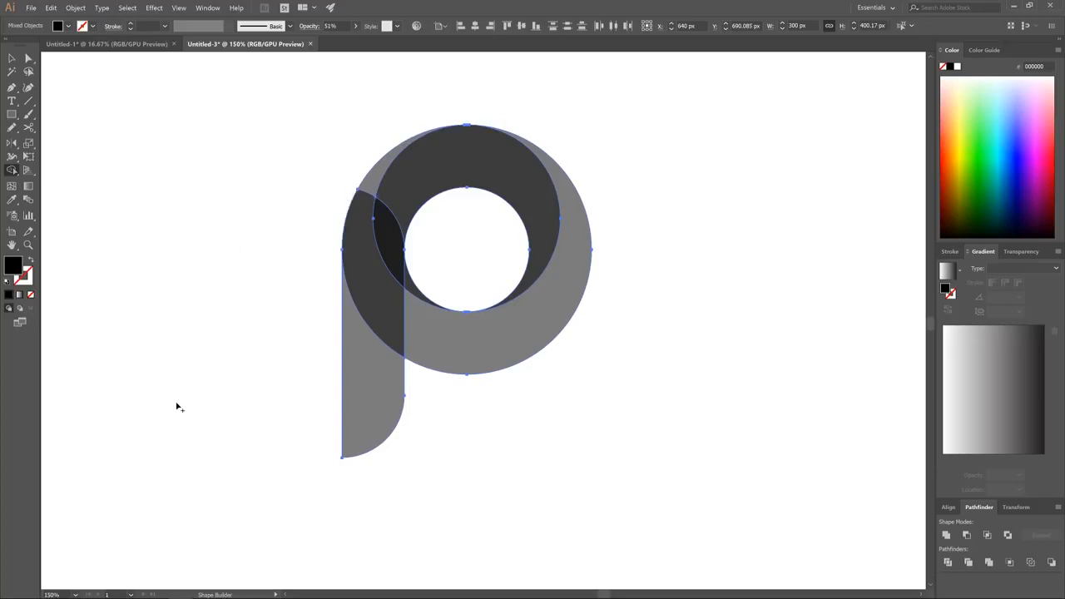
mouse_move(375, 405)
mouse_down()
mouse_move(387, 253)
mouse_move(370, 187)
mouse_move(406, 172)
mouse_up()
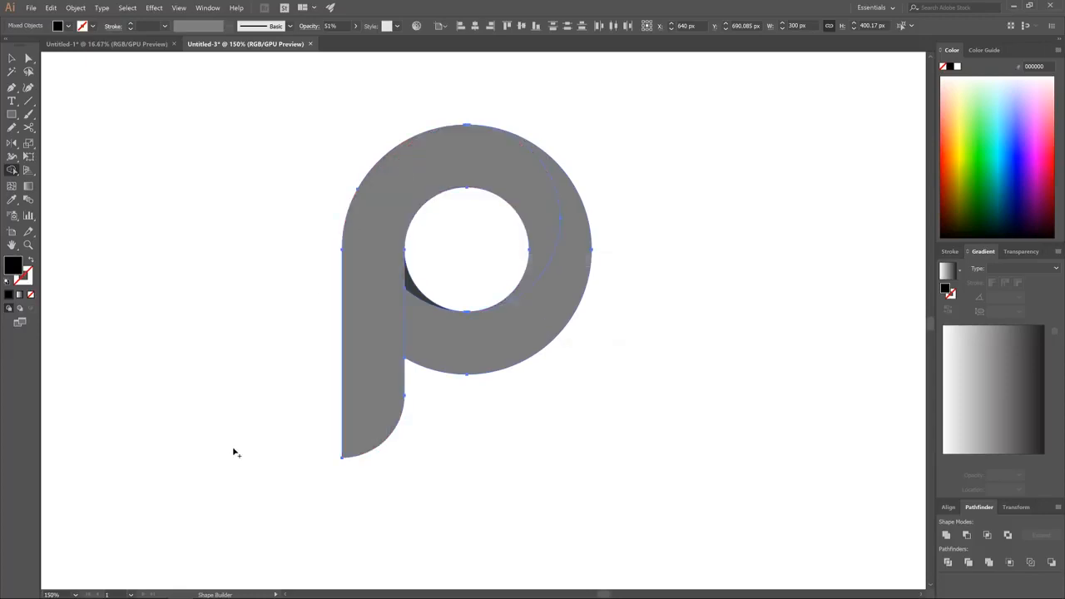
click(427, 324)
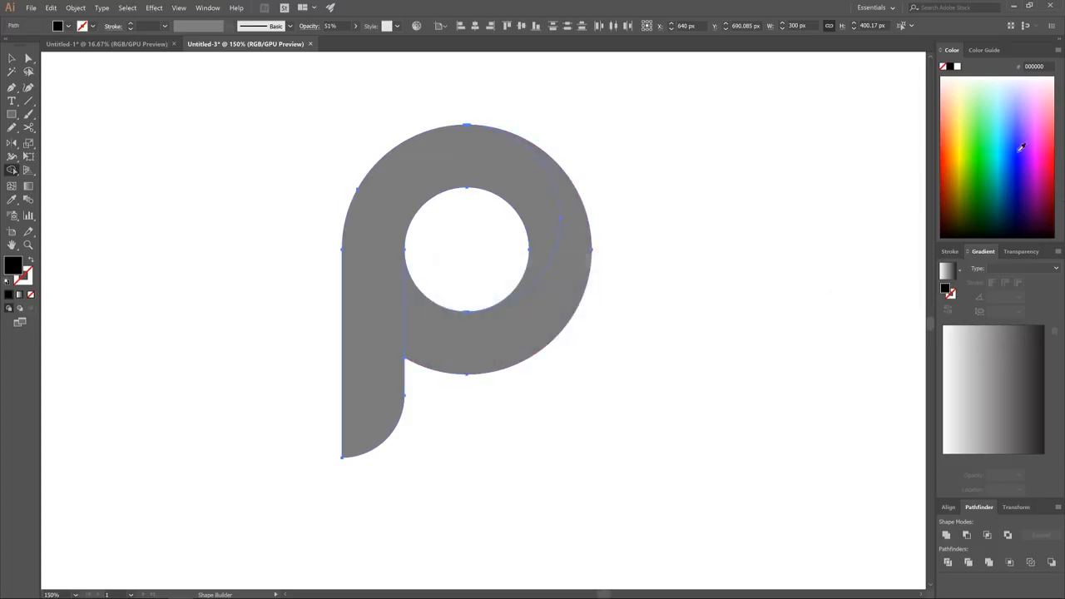
Try a bright green fill on the whole P shape and undo it
click(985, 157)
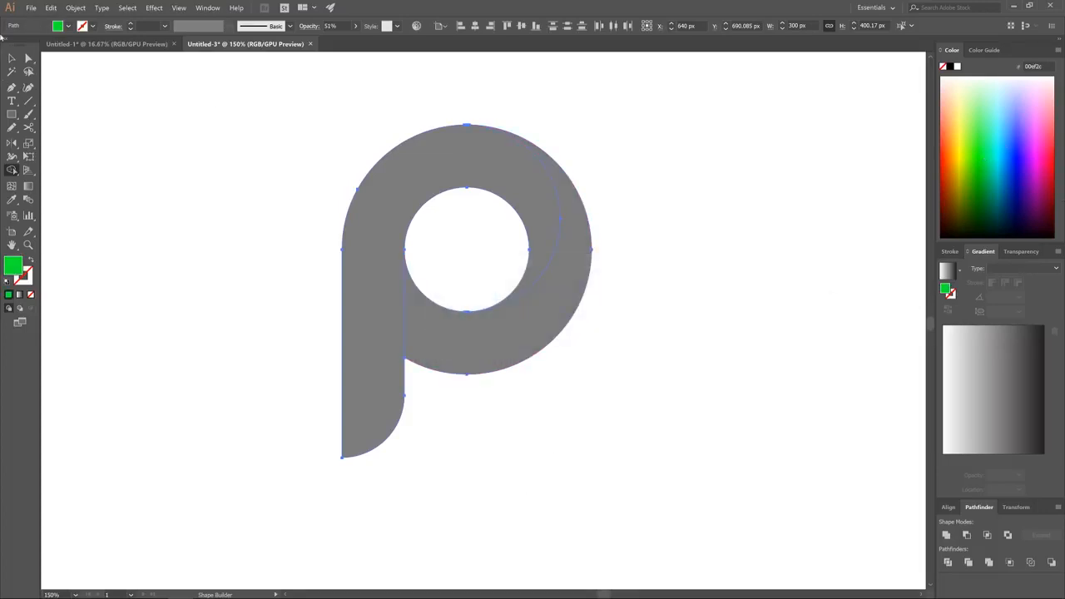
click(12, 57)
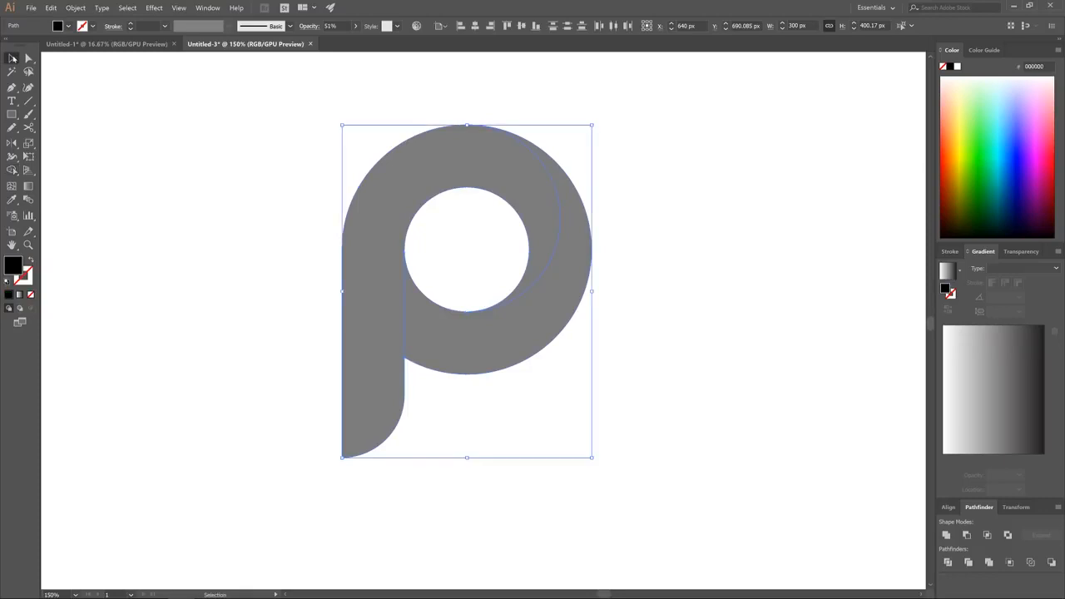
click(979, 145)
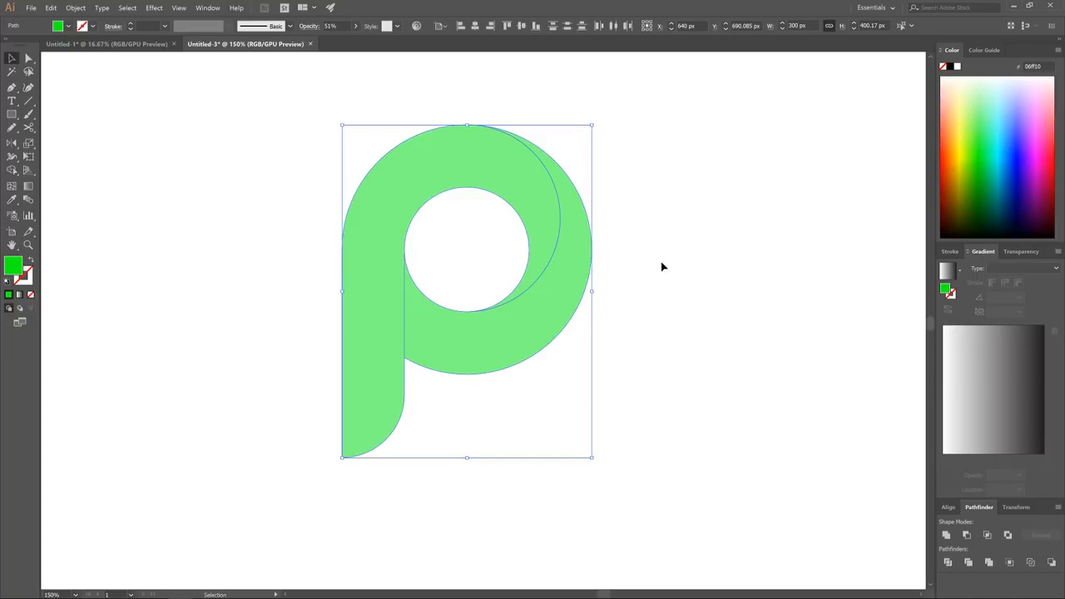
key(ctrl+z)
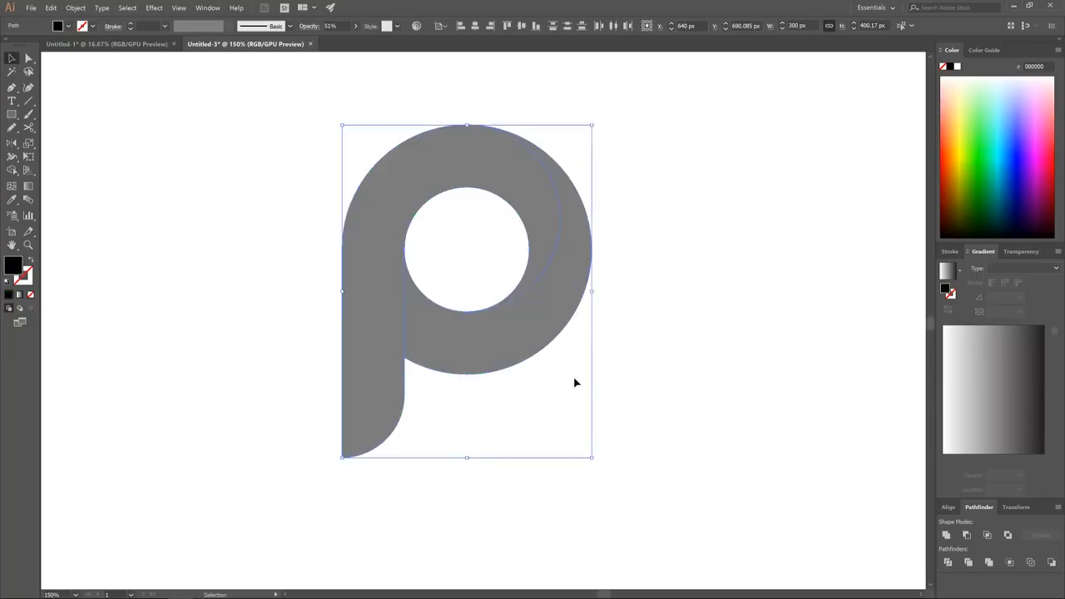
Fill only the lower-right crescent of the P with bright green and deselect it
click(744, 218)
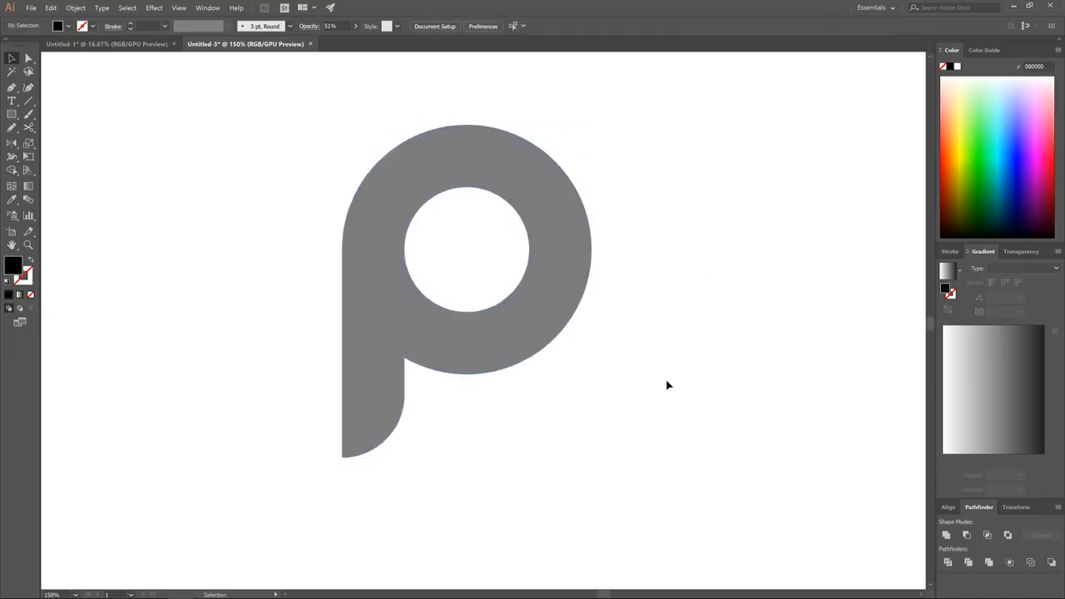
click(575, 254)
click(982, 152)
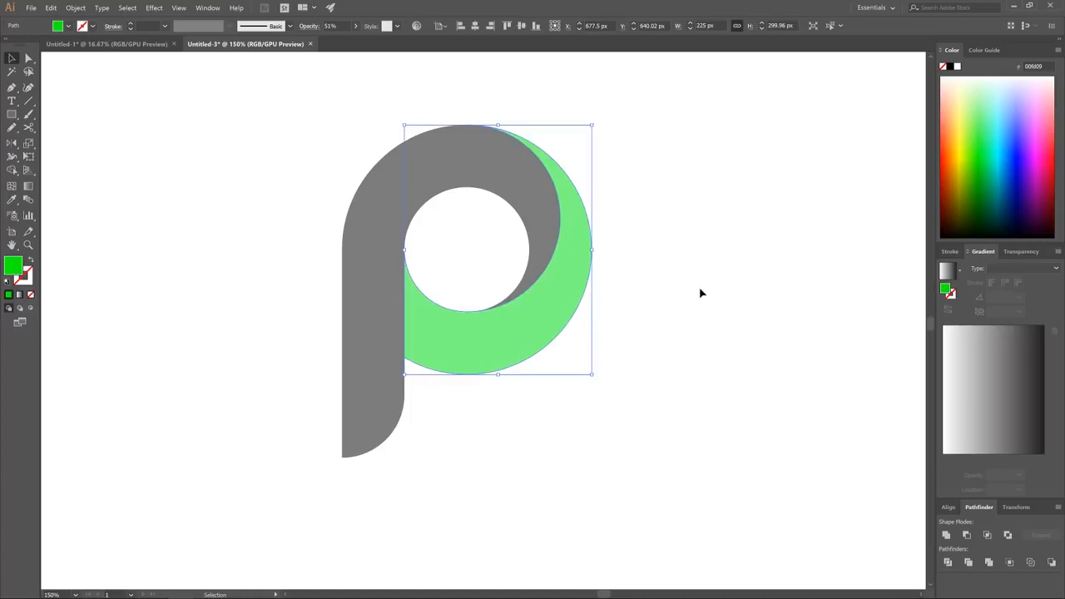
click(620, 294)
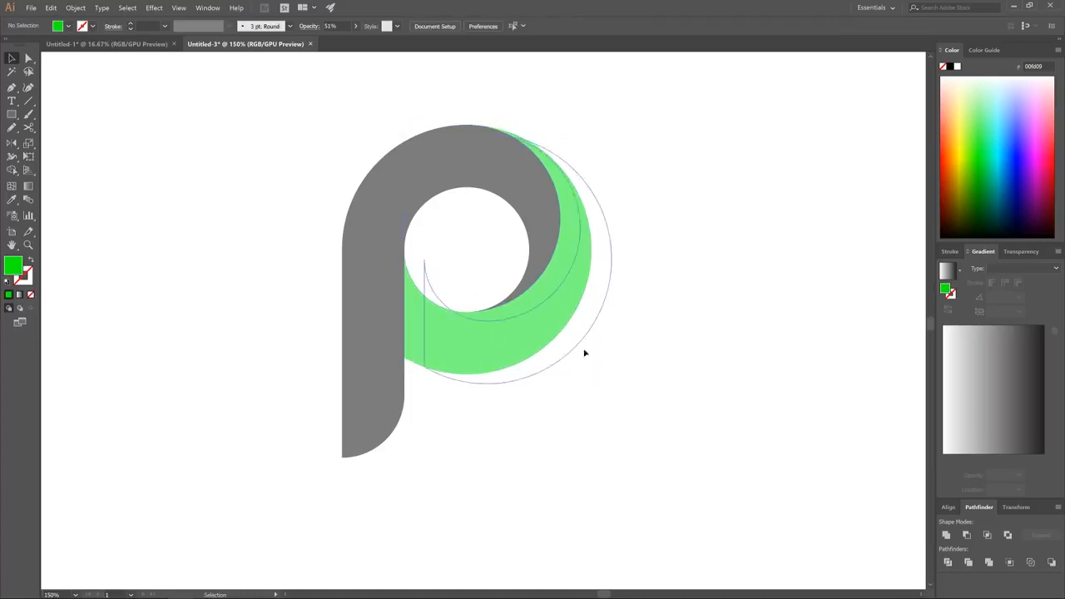
Pull the green crescent and the grey stem piece apart, undo the moves and deselect the artwork
drag(584, 354, 691, 397)
drag(551, 252, 492, 177)
click(655, 421)
key(ctrl+z)
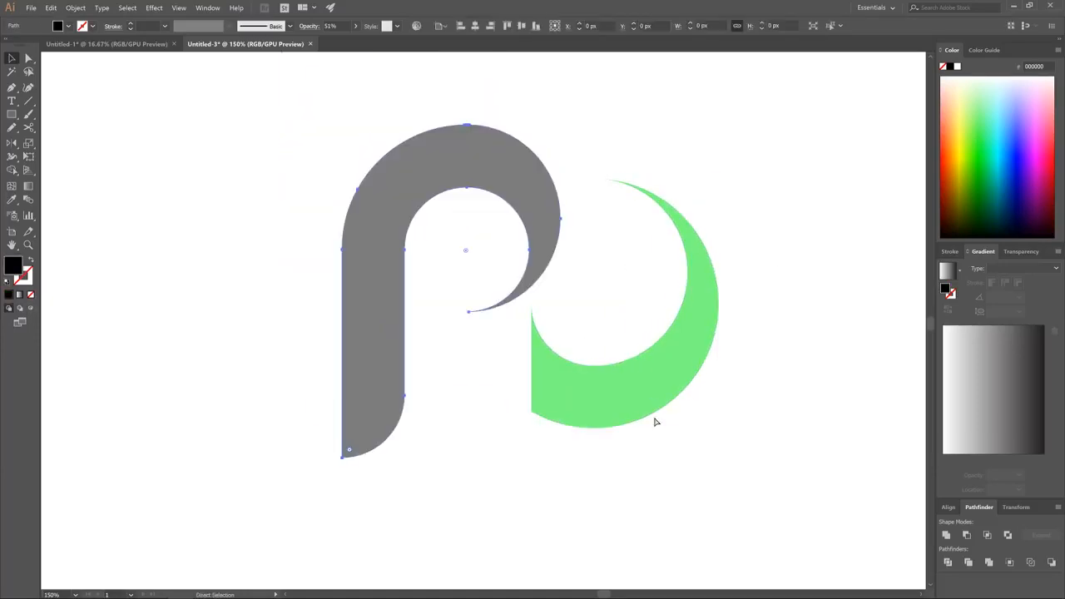
key(ctrl+z)
click(548, 431)
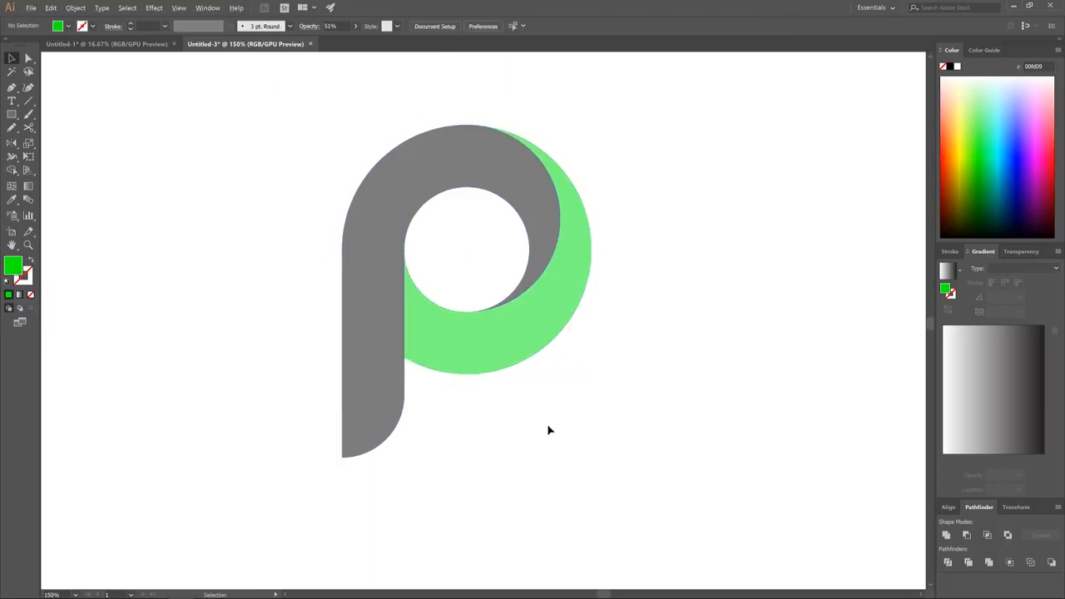
key(ctrl+minus)
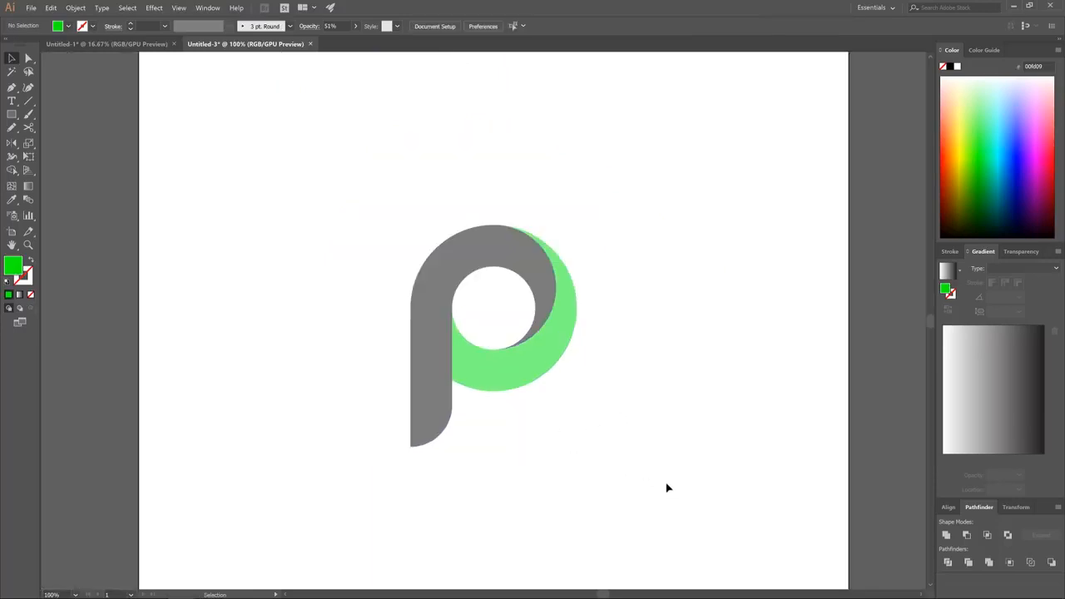
Set the opacity of both P pieces to 100% and deselect them
drag(294, 175, 287, 183)
click(355, 26)
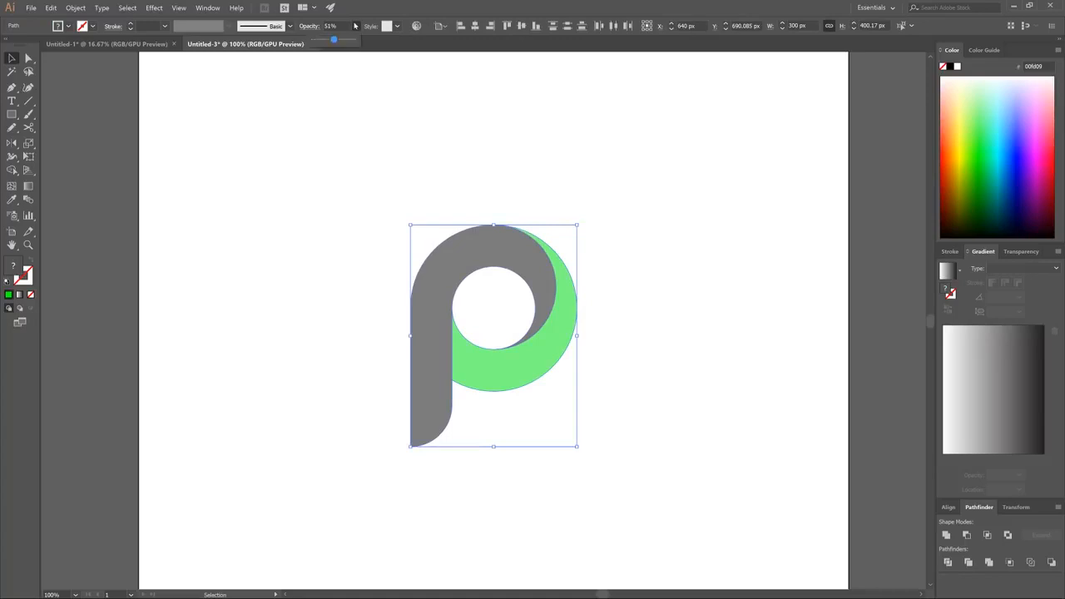
drag(333, 39, 353, 39)
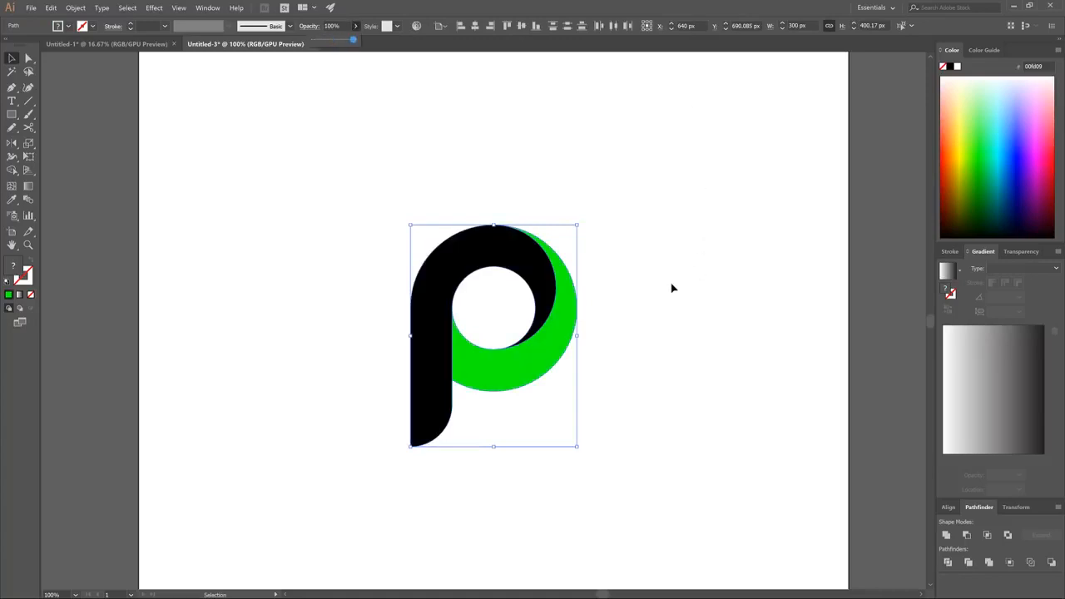
click(694, 158)
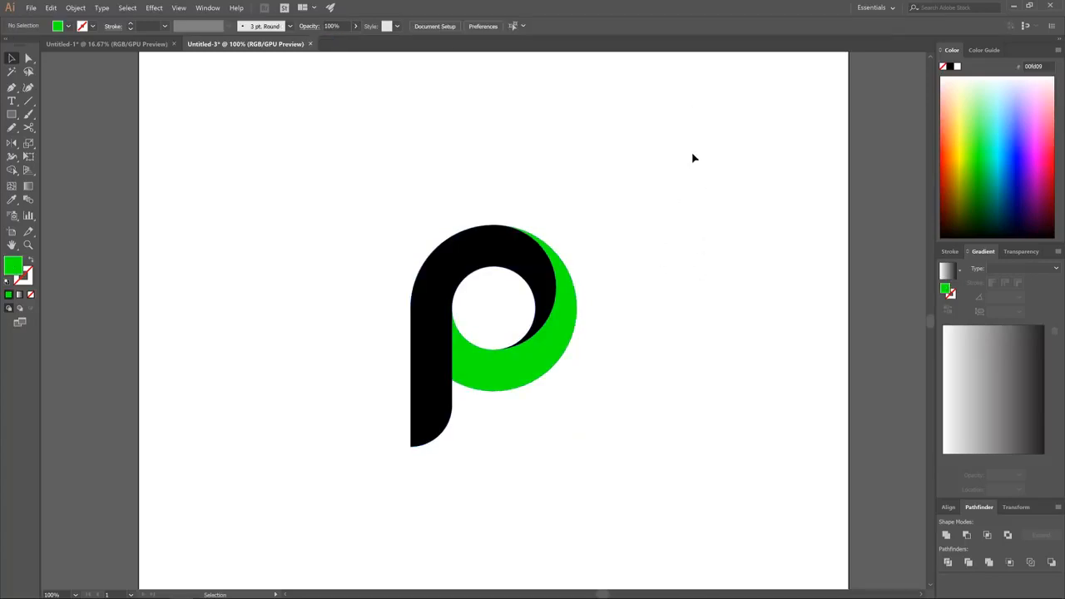
Apply a linear gradient fill to the black stem-and-arc piece of the P
click(470, 249)
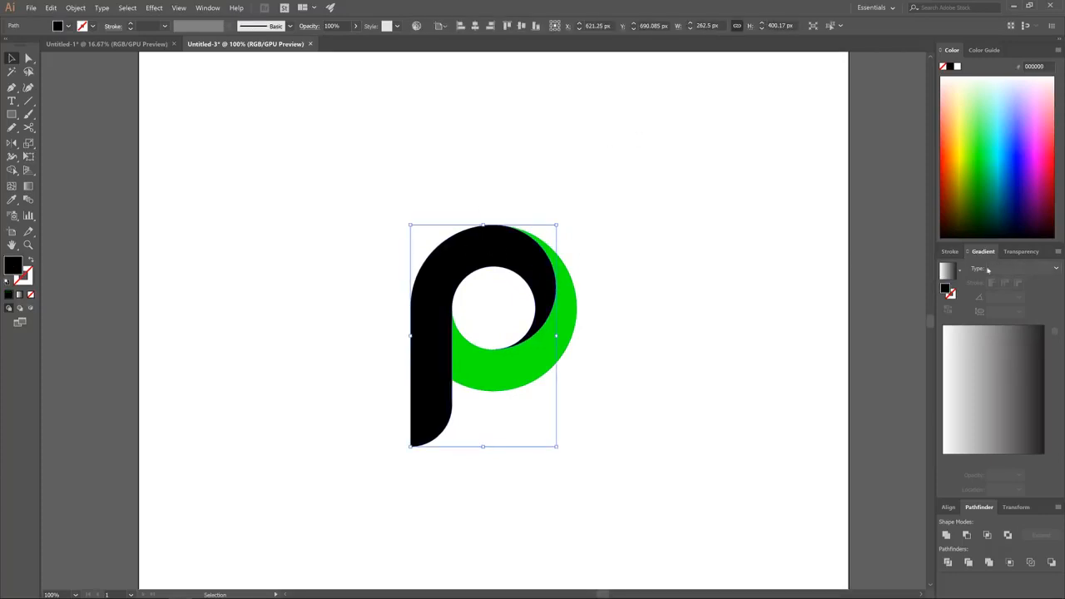
click(1039, 270)
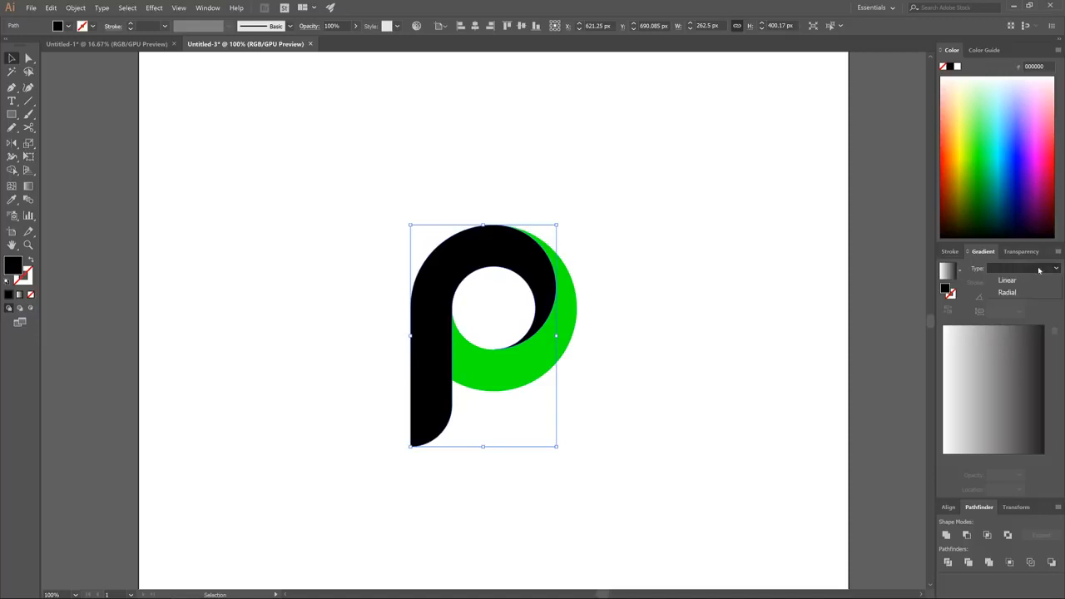
click(1008, 281)
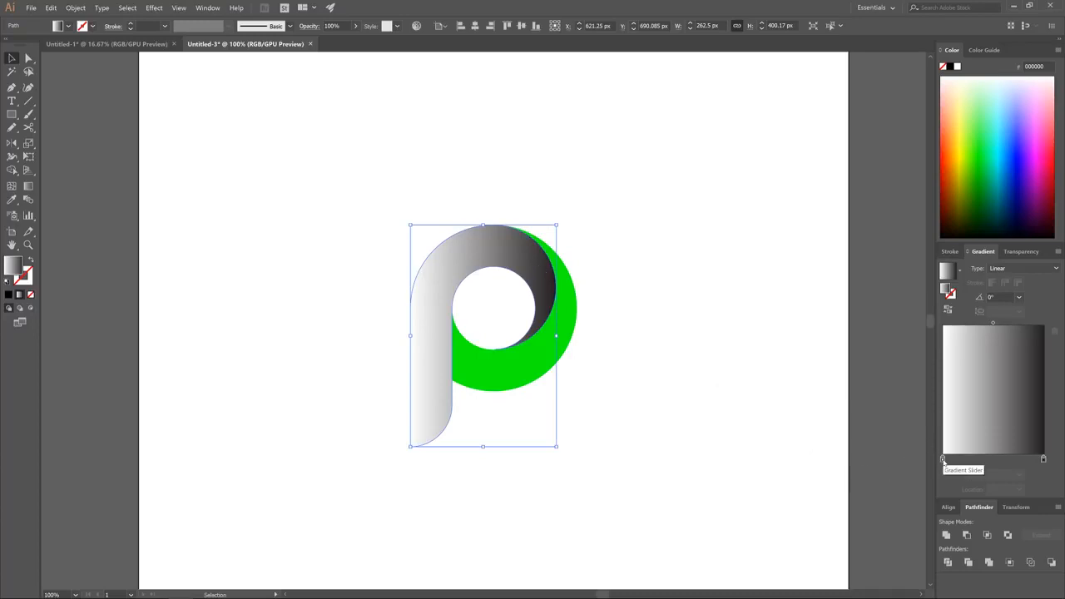
Switch the gradient's black end stop to HSB and color it crimson red with hue 345, saturation 100% and brightness 83.14%
double_click(1043, 460)
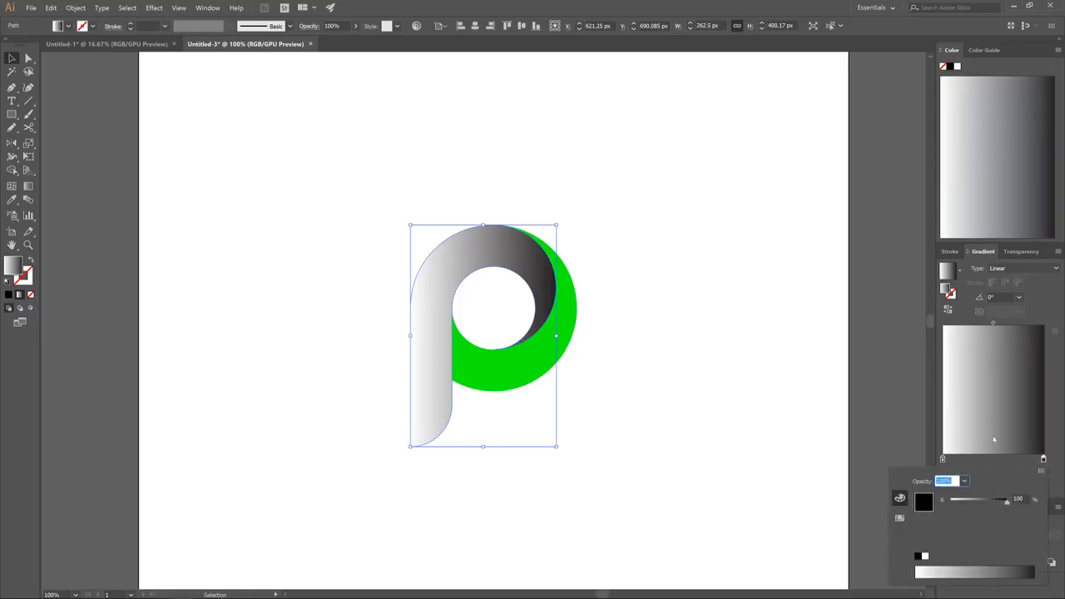
click(1041, 471)
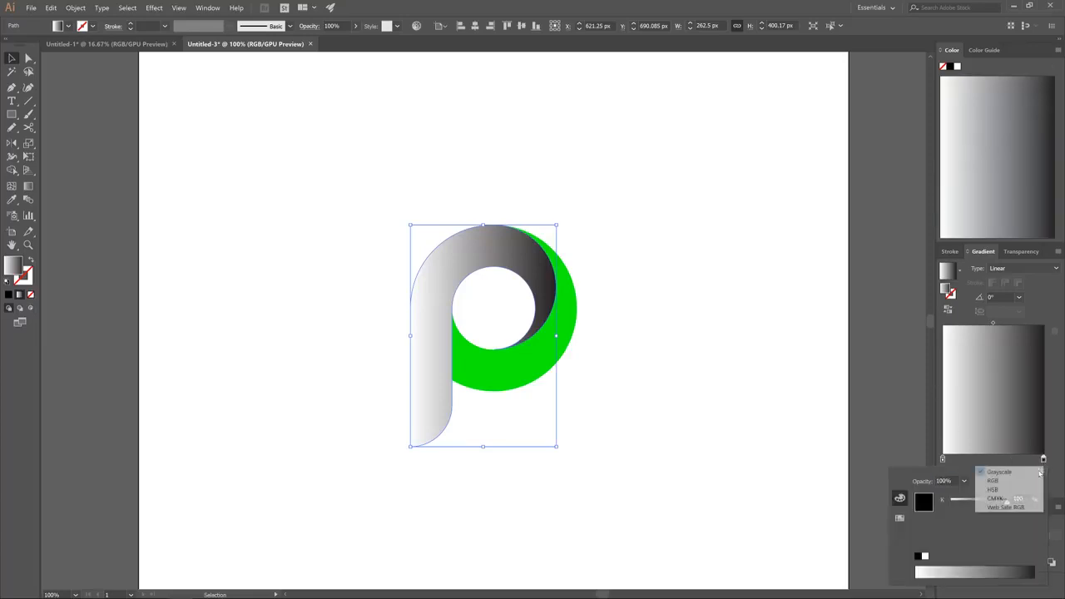
click(992, 490)
click(1029, 564)
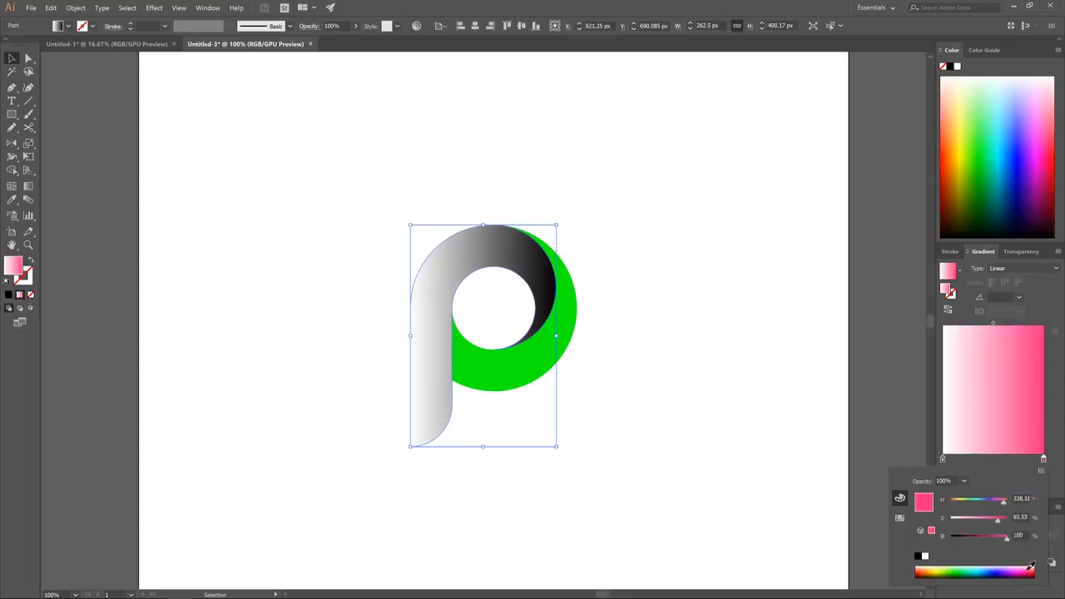
drag(1030, 568, 1033, 570)
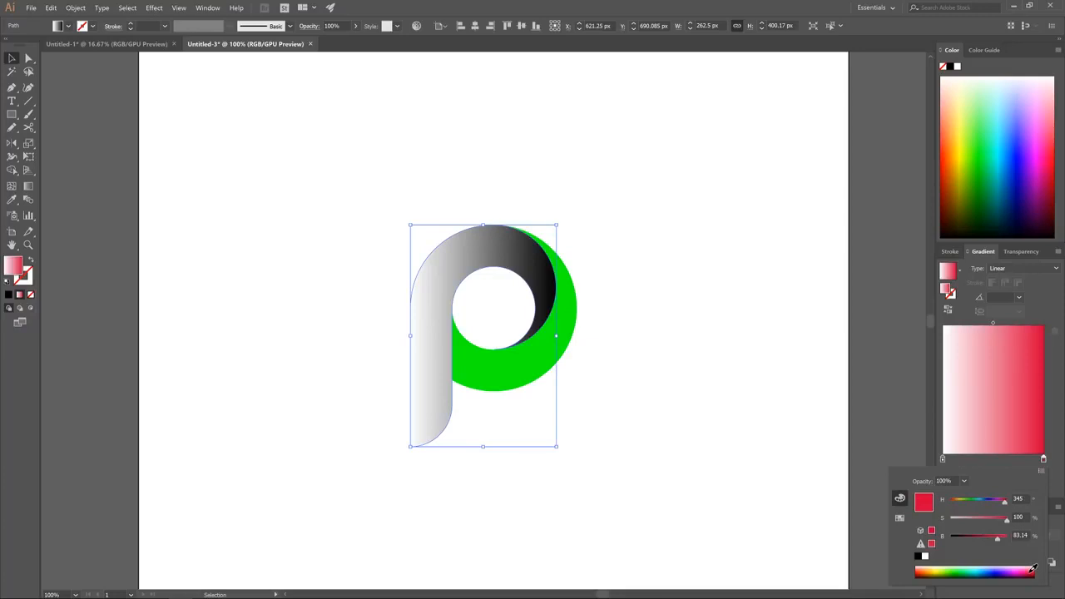
click(1057, 430)
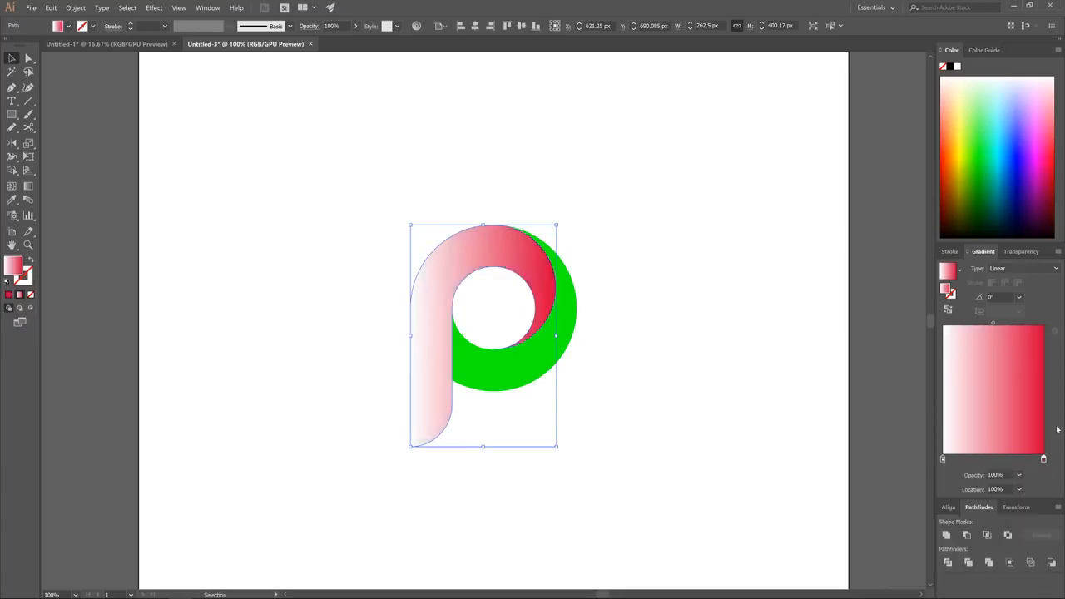
Switch the gradient's white start stop to HSB and color it golden yellow with hue 46.67, saturation 91.76% and brightness 100%
double_click(942, 459)
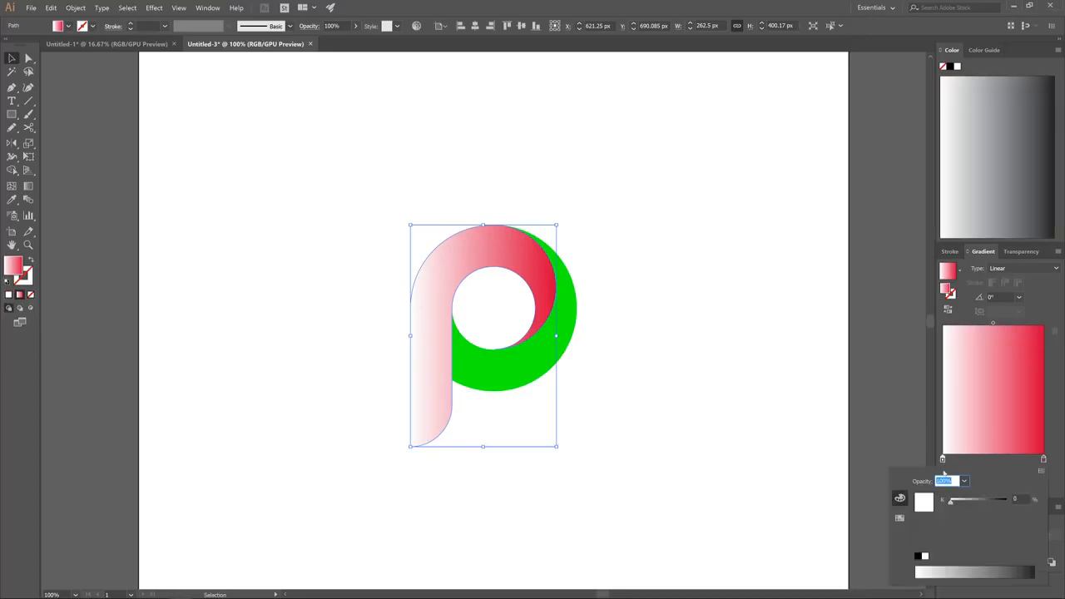
click(1041, 471)
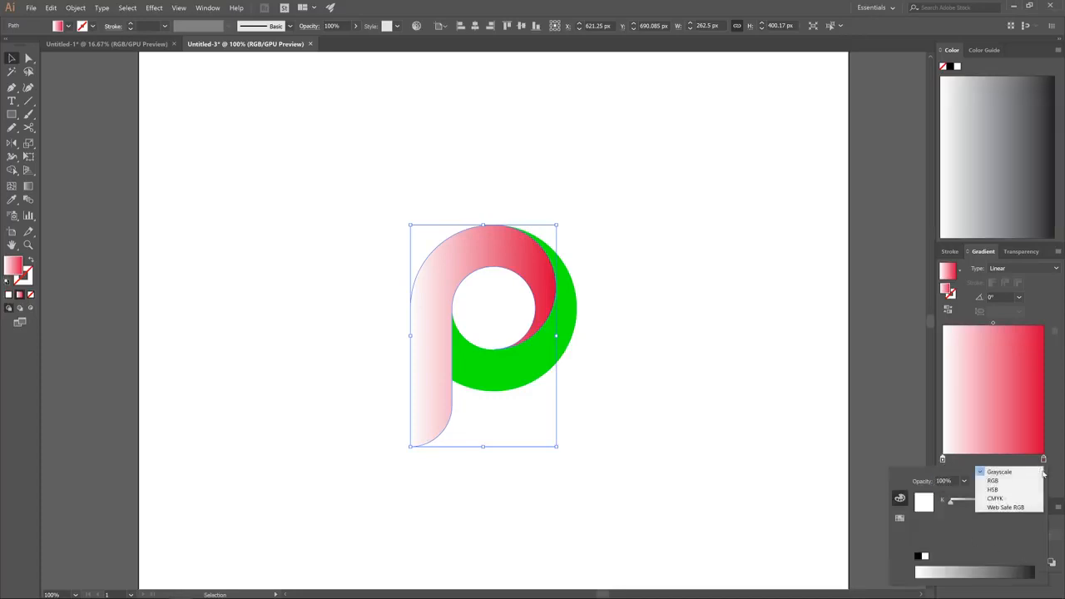
click(1005, 490)
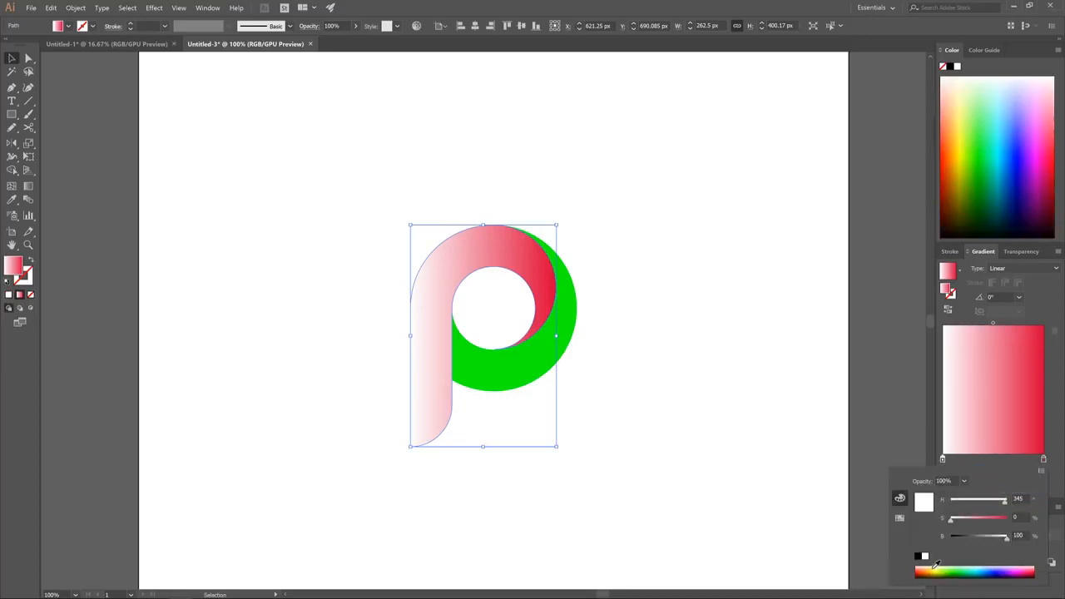
drag(932, 569, 934, 567)
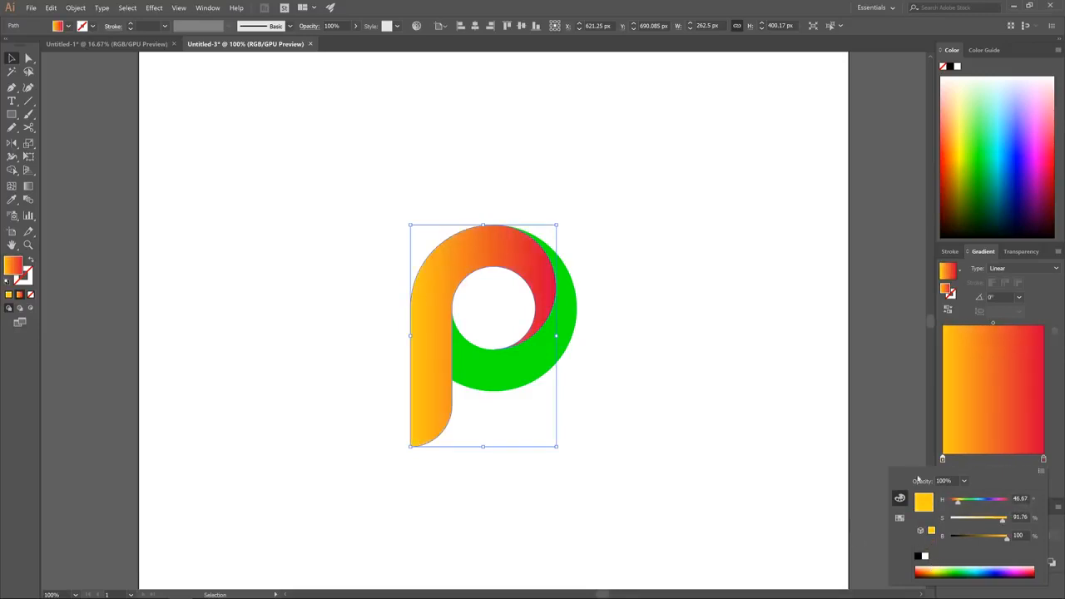
click(1062, 396)
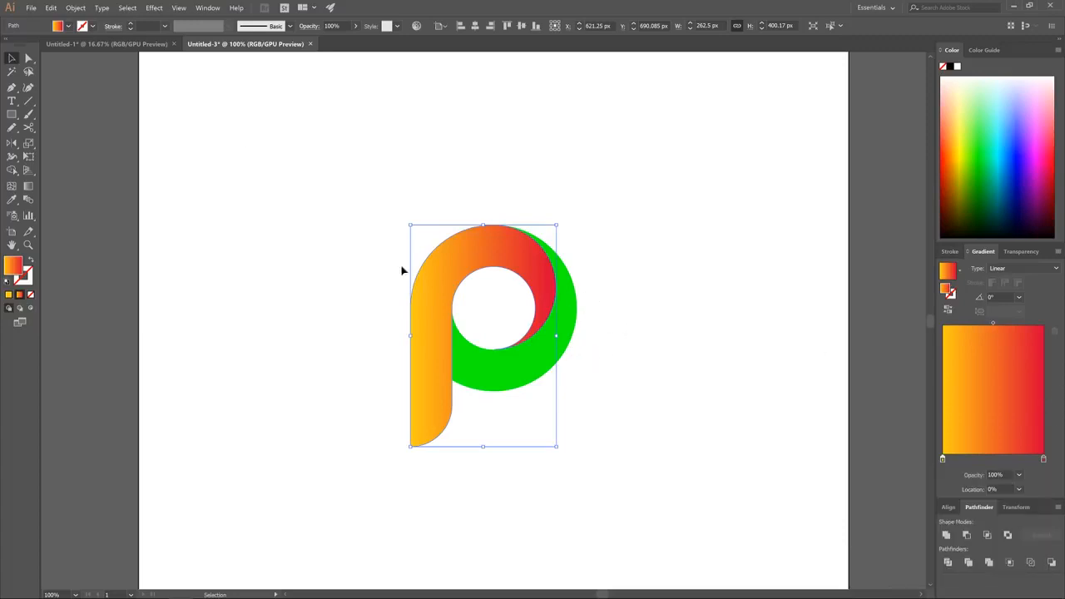
Fill the green crescent with the same yellow-to-red linear gradient
click(522, 366)
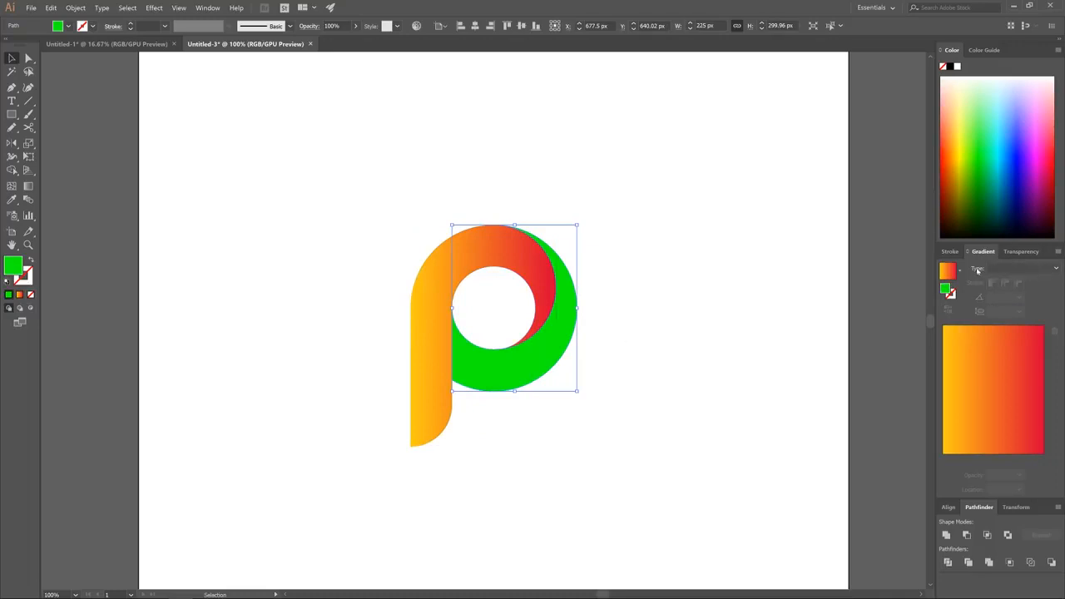
click(1047, 269)
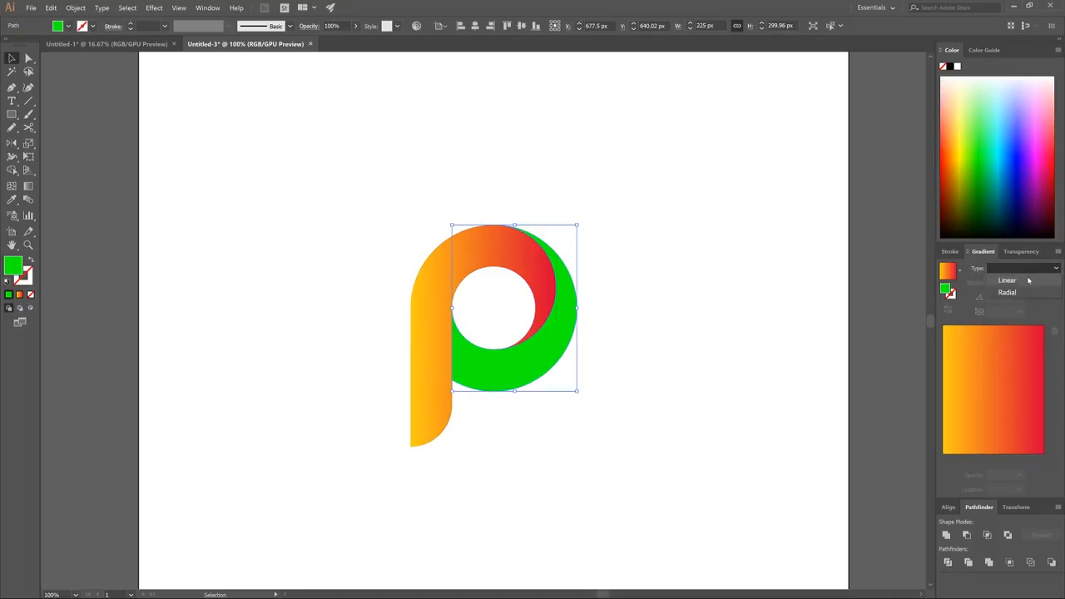
click(1029, 281)
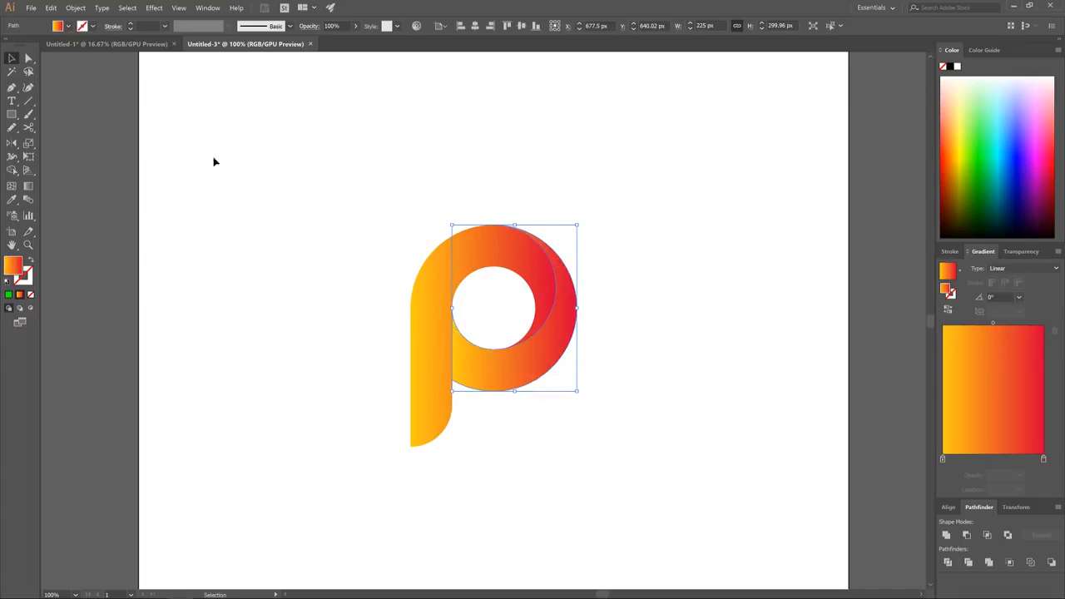
Reverse the crescent's gradient direction to -180° with the Gradient tool, undoing a misplaced attempt, and deselect the artwork
click(29, 188)
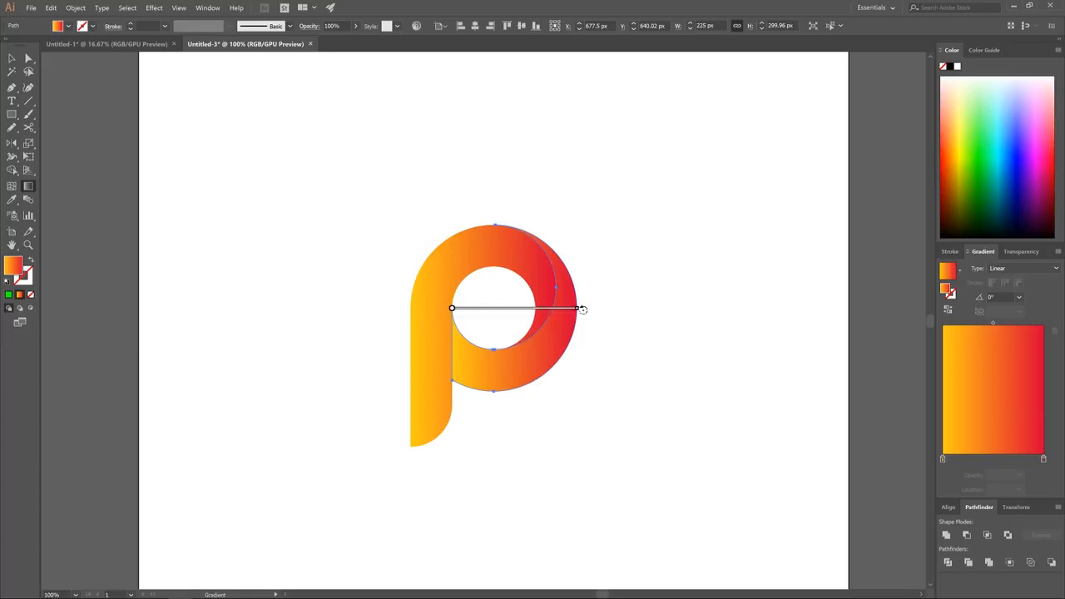
mouse_move(583, 310)
mouse_down()
mouse_move(582, 330)
mouse_move(547, 383)
mouse_move(454, 433)
mouse_move(385, 408)
mouse_move(360, 383)
mouse_move(348, 337)
mouse_move(359, 307)
mouse_up()
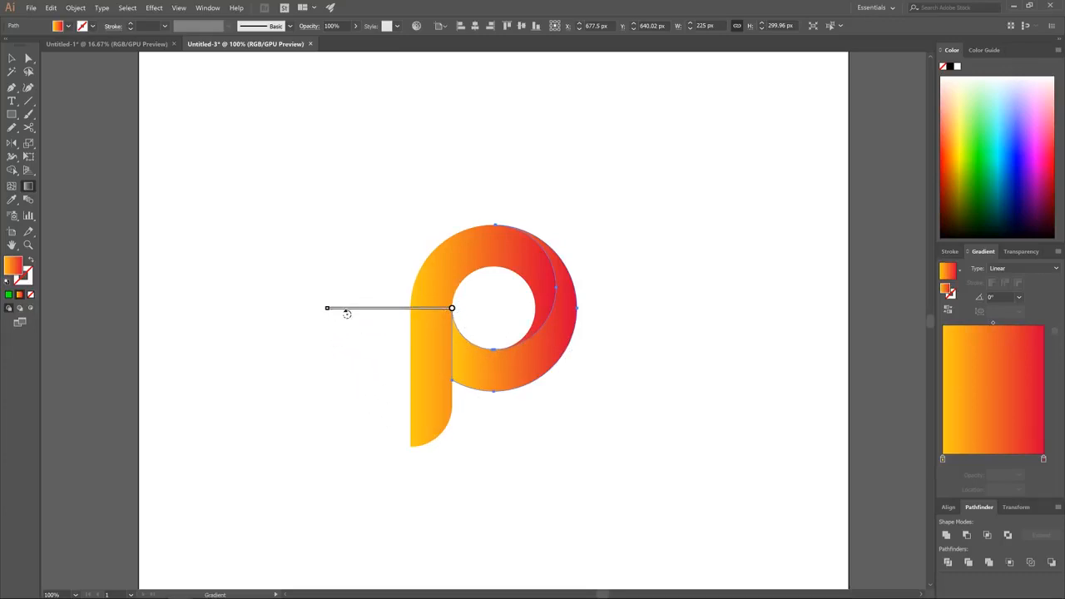
key(ctrl+z)
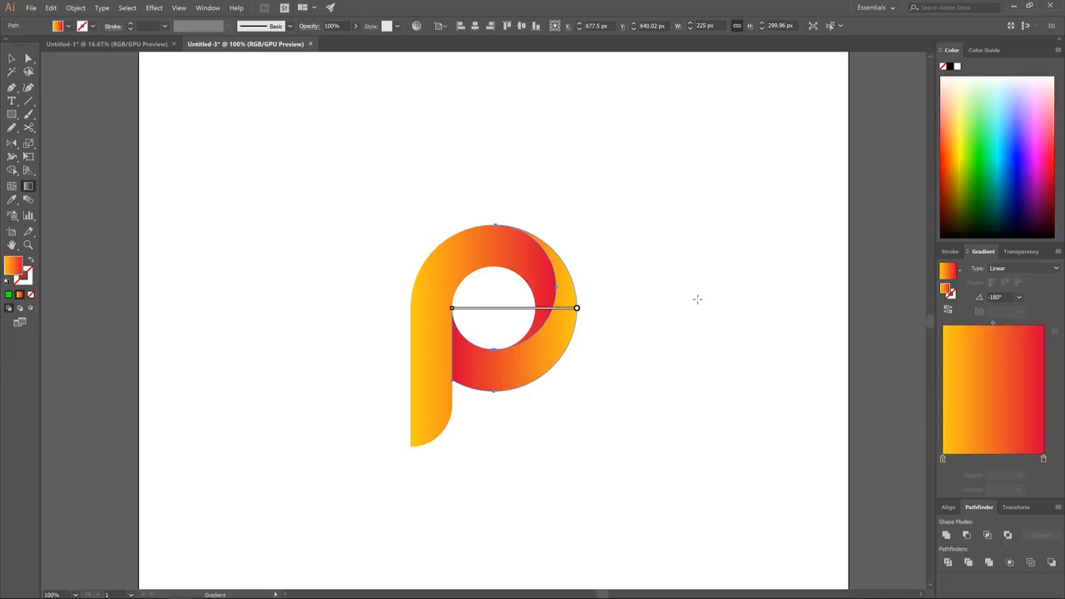
click(12, 59)
click(395, 131)
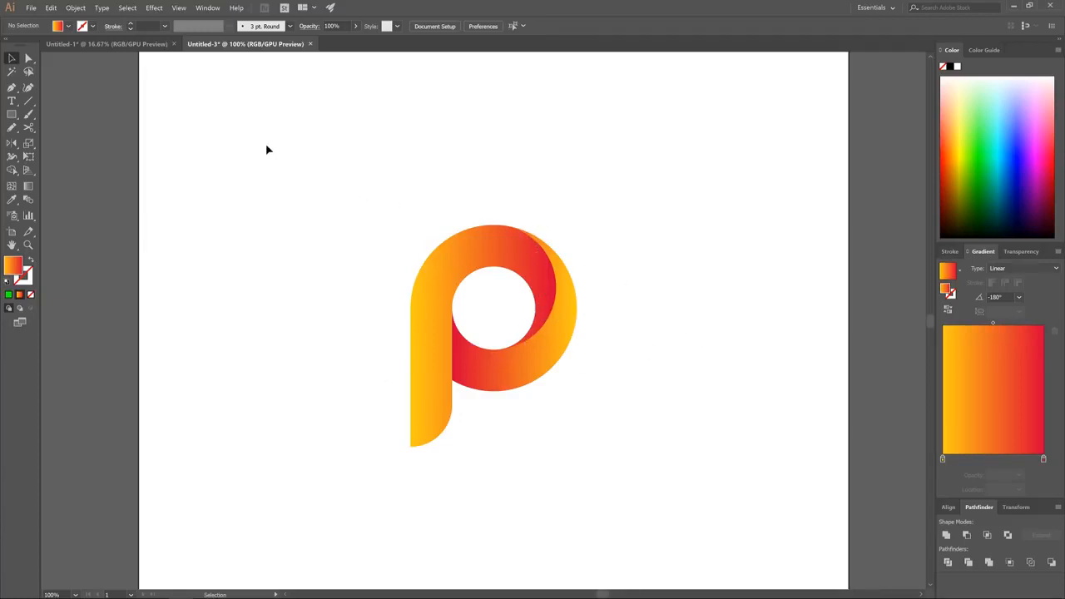
Draw a circle about 168 px wide on the empty artboard area beside the P and fill it with solid blue
click(12, 114)
click(12, 115)
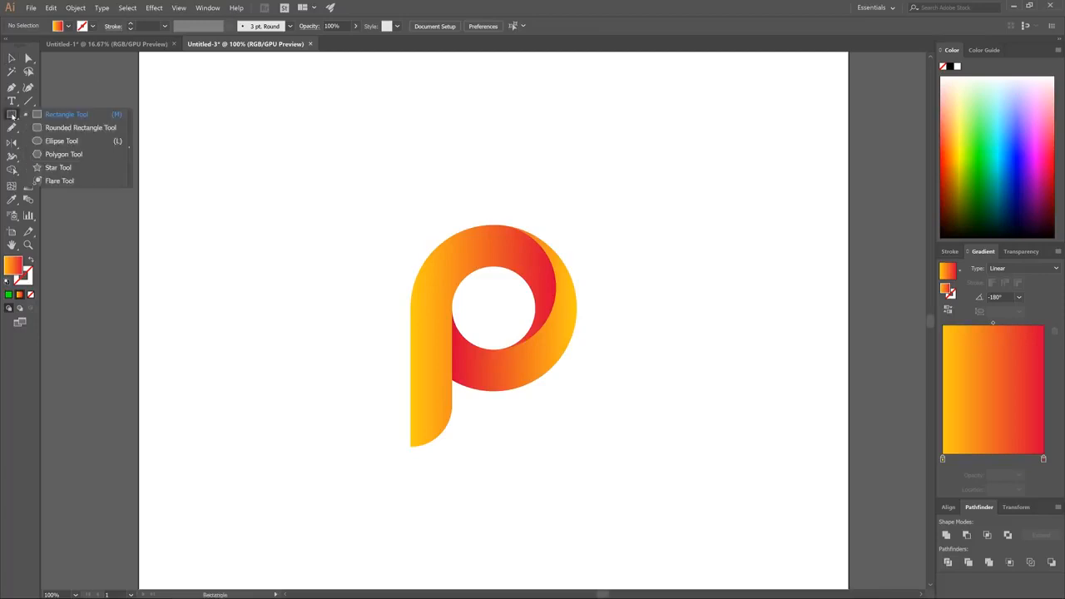
click(57, 142)
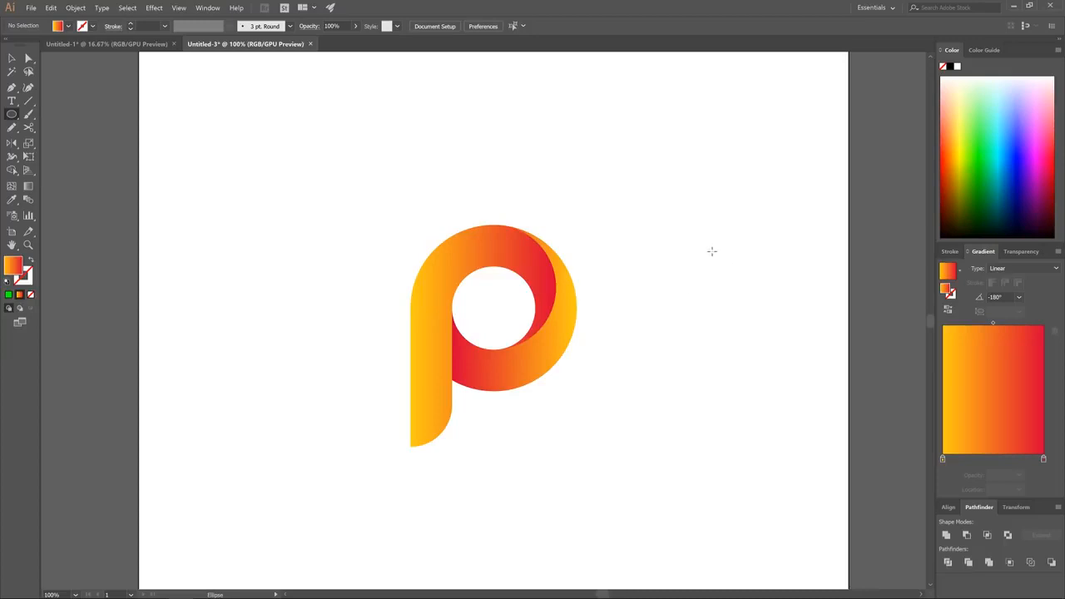
drag(692, 256, 739, 279)
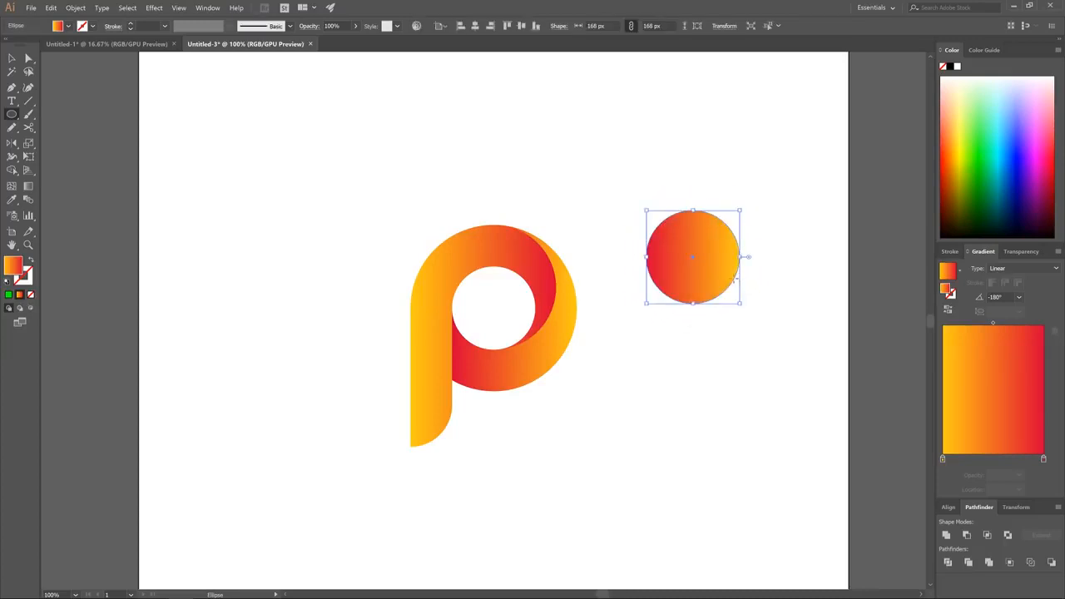
click(1022, 156)
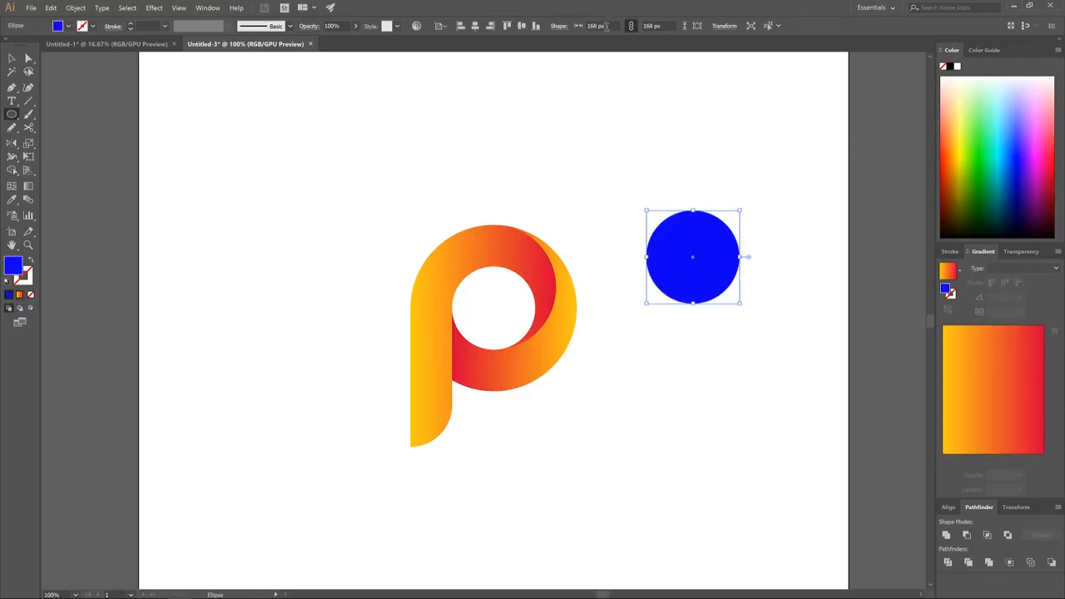
Set the blue circle's width and height to 150 px and lower its opacity to 44%
click(596, 26)
text(15)
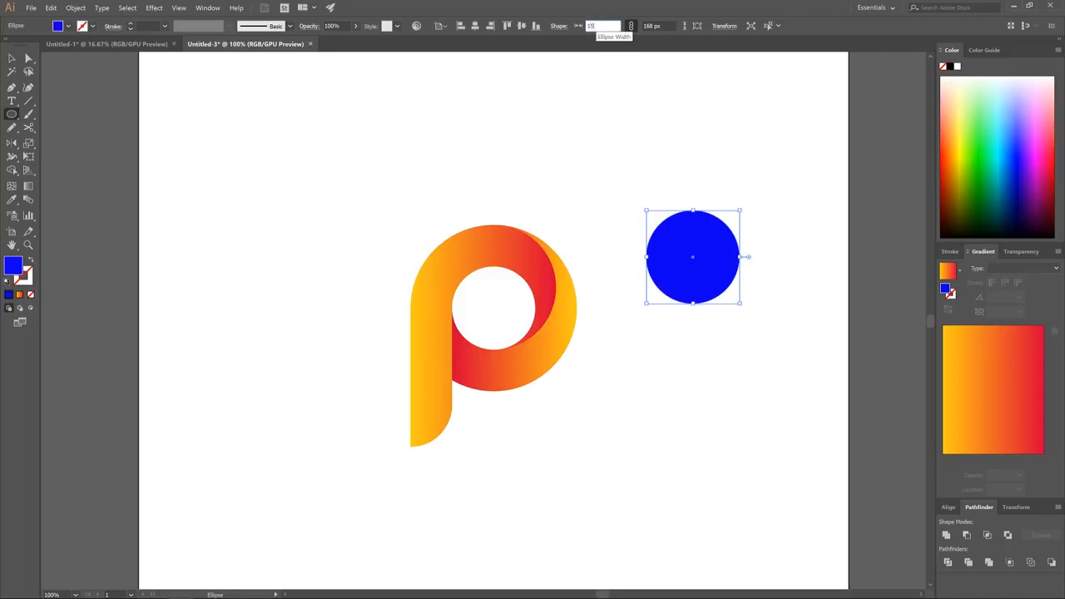
text(0)
key(Return)
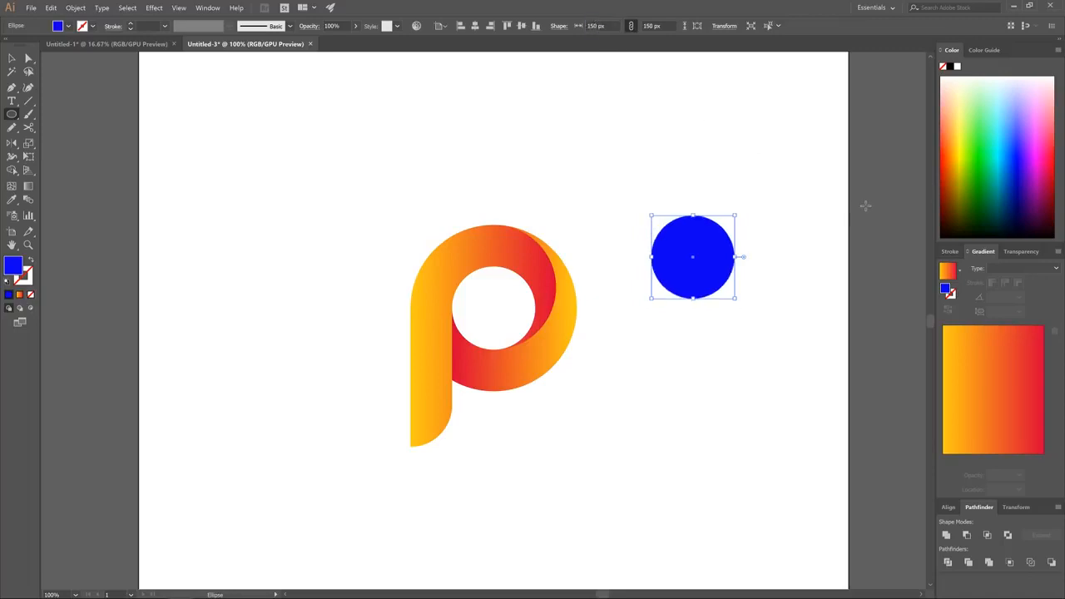
click(356, 28)
drag(353, 39, 331, 39)
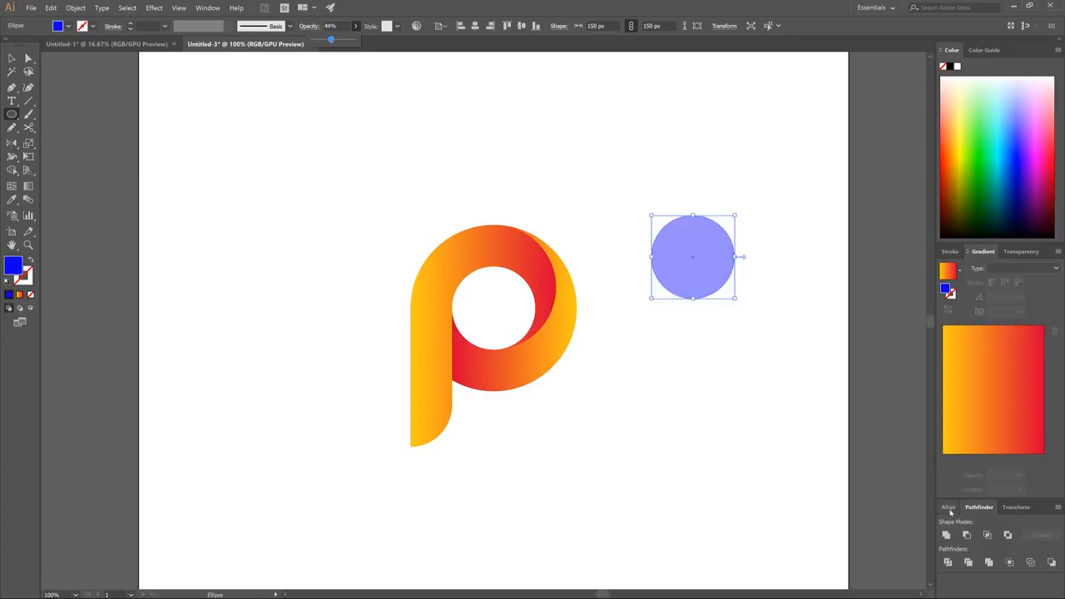
Align the blue circle to the horizontal and vertical center of the artboard, over the P's round hole
click(949, 507)
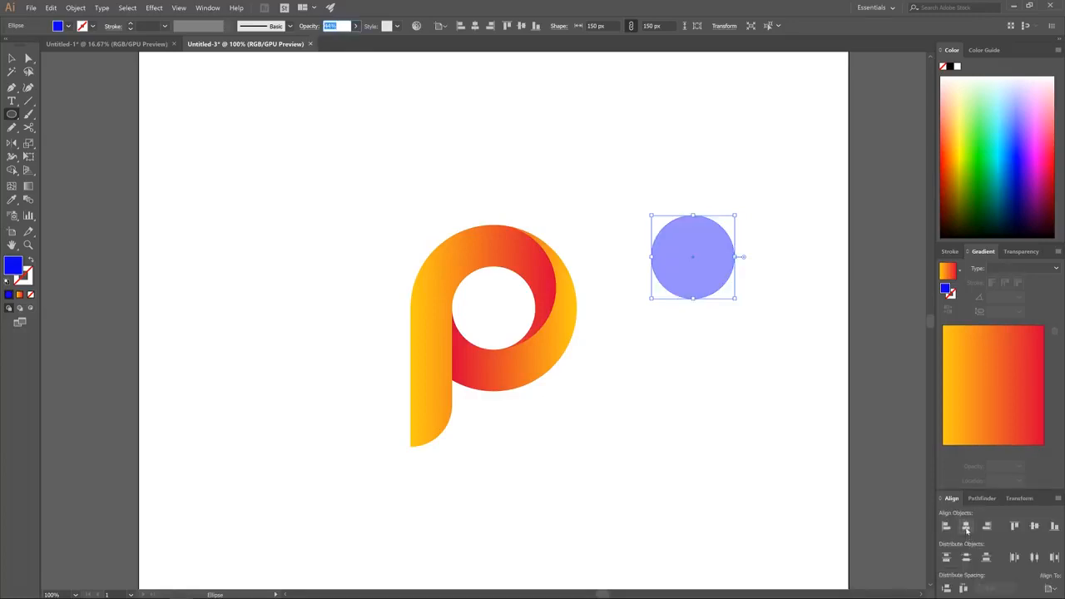
click(966, 525)
click(1034, 526)
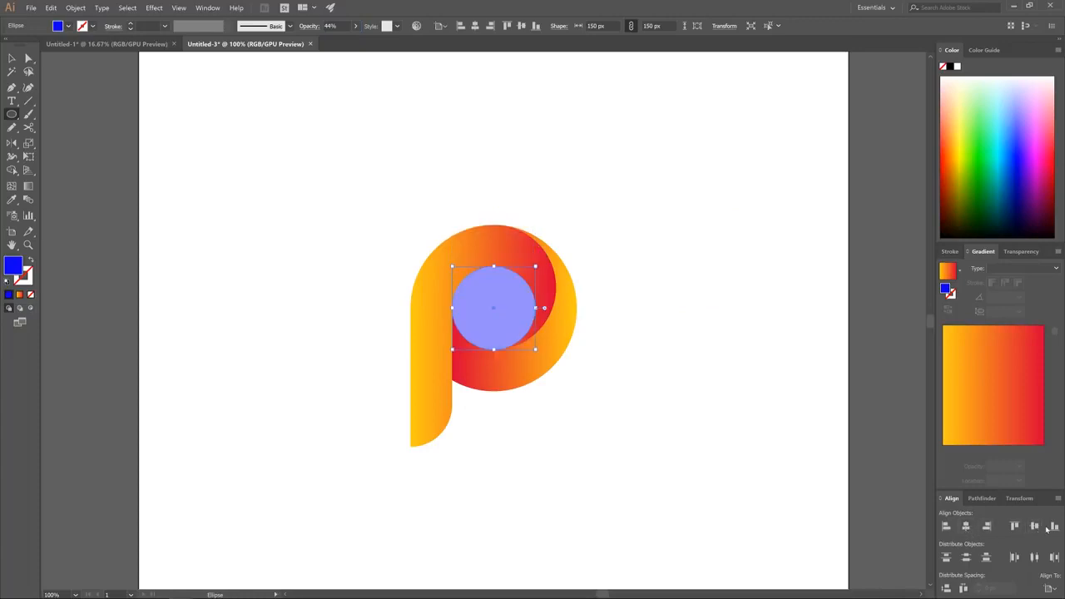
Enlarge the blue circle upward to about 225 px, reaching the P's upper edge, and place a copy beside the P
click(12, 57)
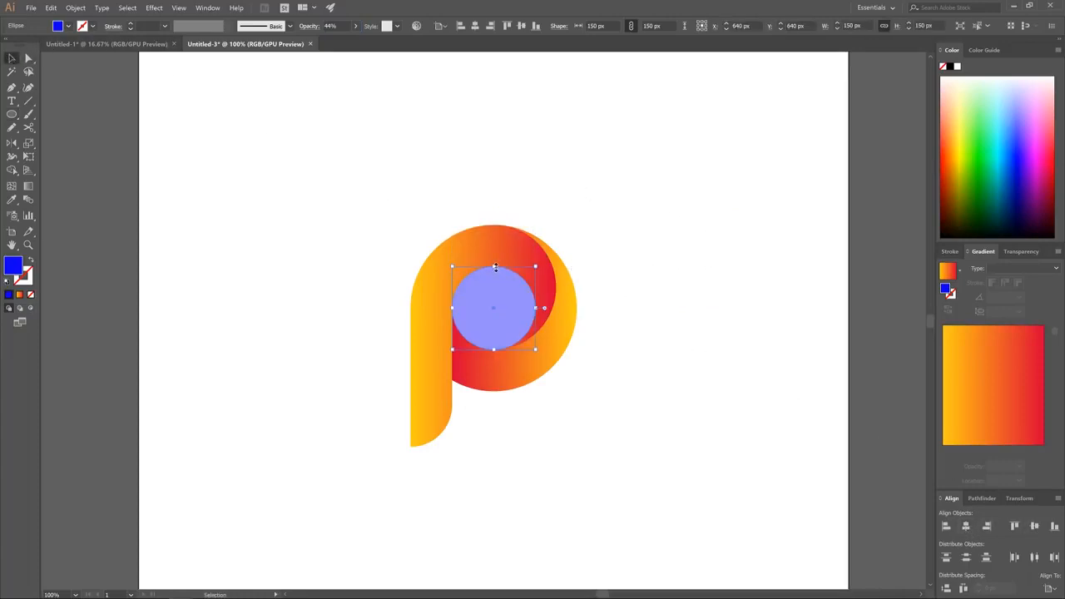
drag(495, 267, 494, 225)
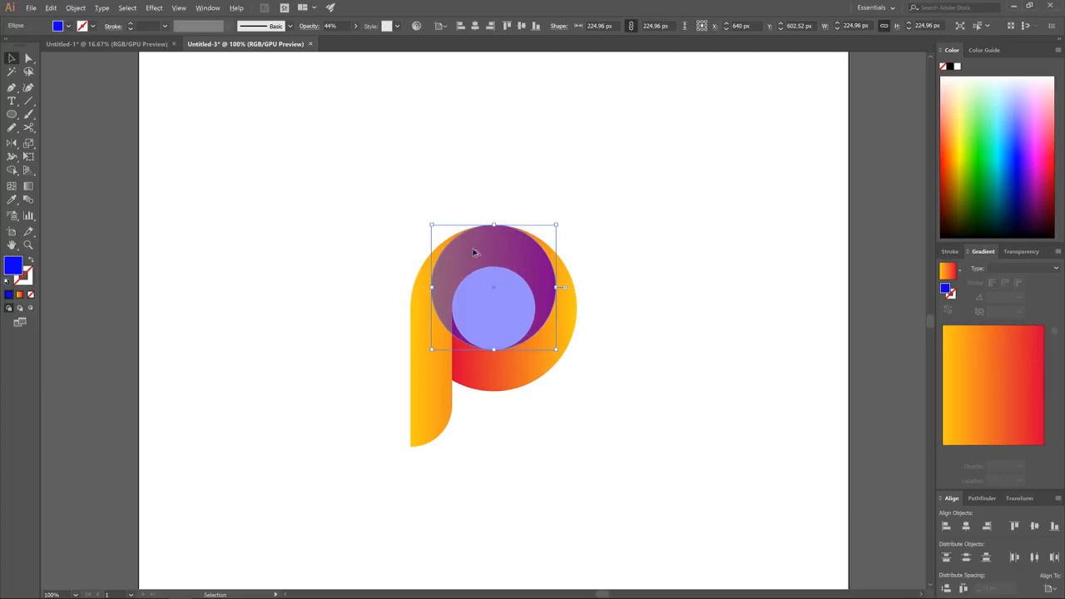
drag(471, 250, 603, 288)
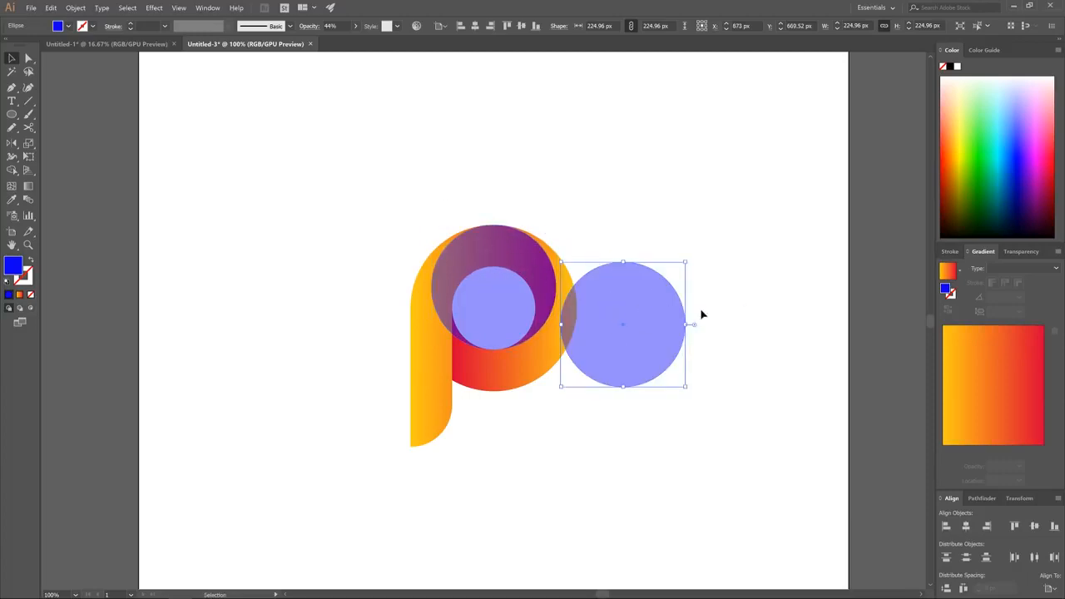
Recolor the circle copy beside the P bright green and move it exactly onto the large semi-transparent blue circle
click(984, 152)
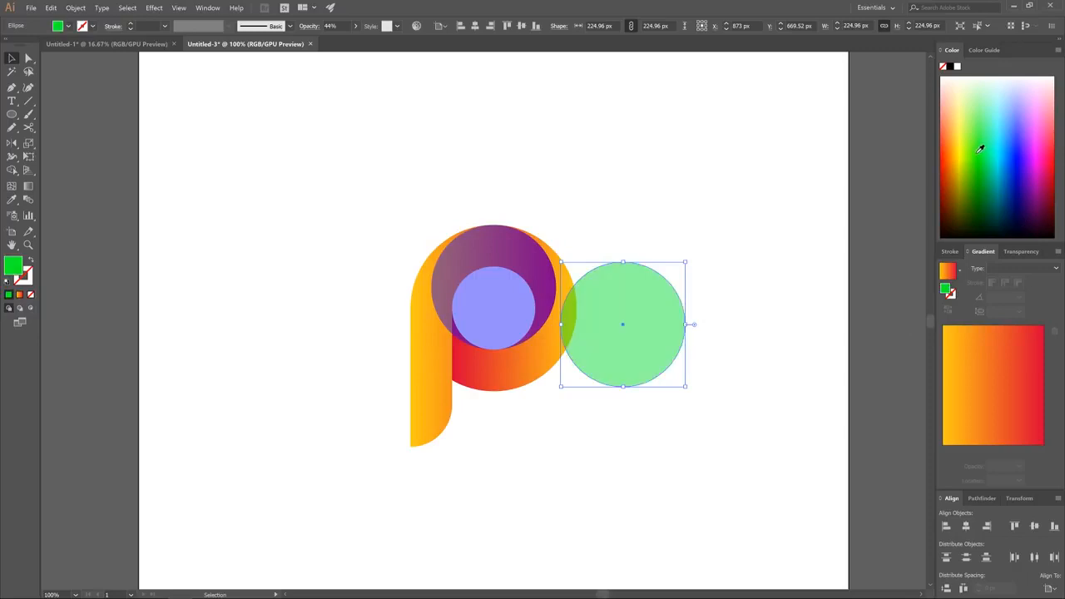
key(ctrl)
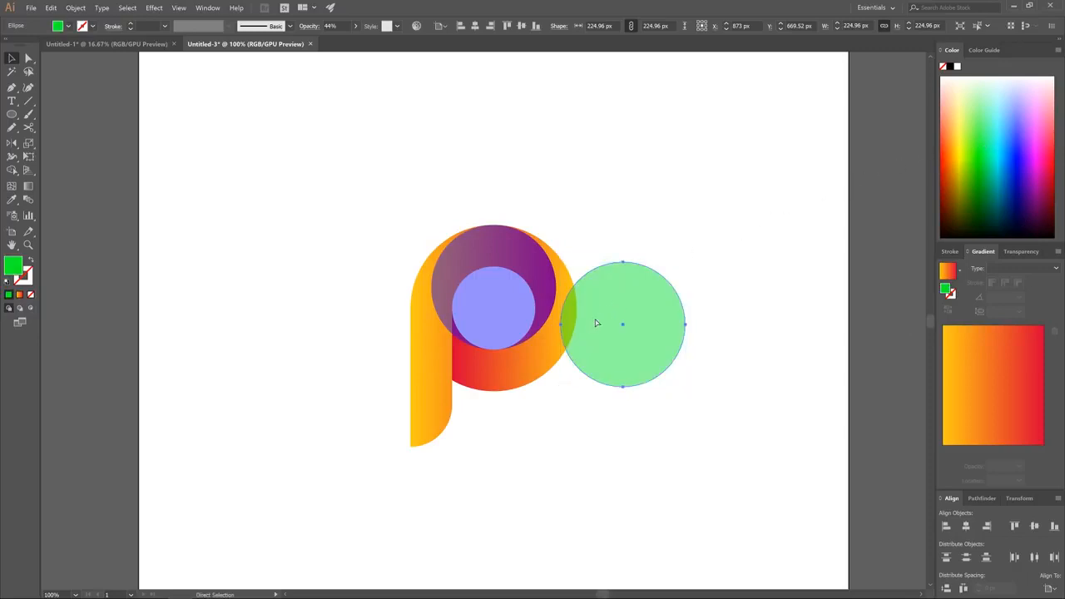
drag(562, 326, 434, 289)
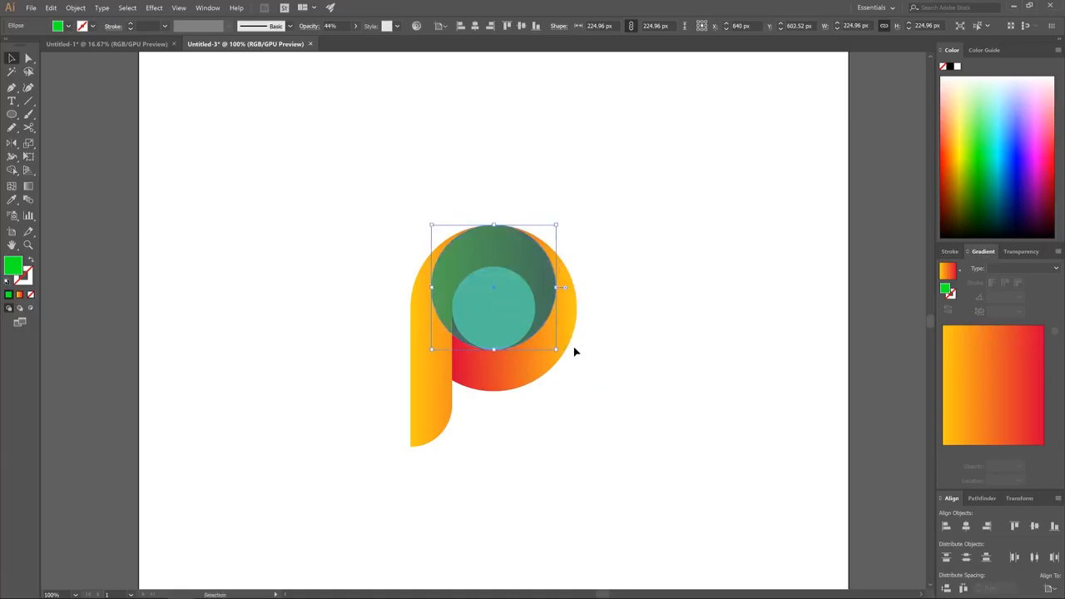
Shrink the green circle to about 201 px toward its upper-left corner and subtract it from the large blue circle with Minus Front
drag(557, 351, 548, 338)
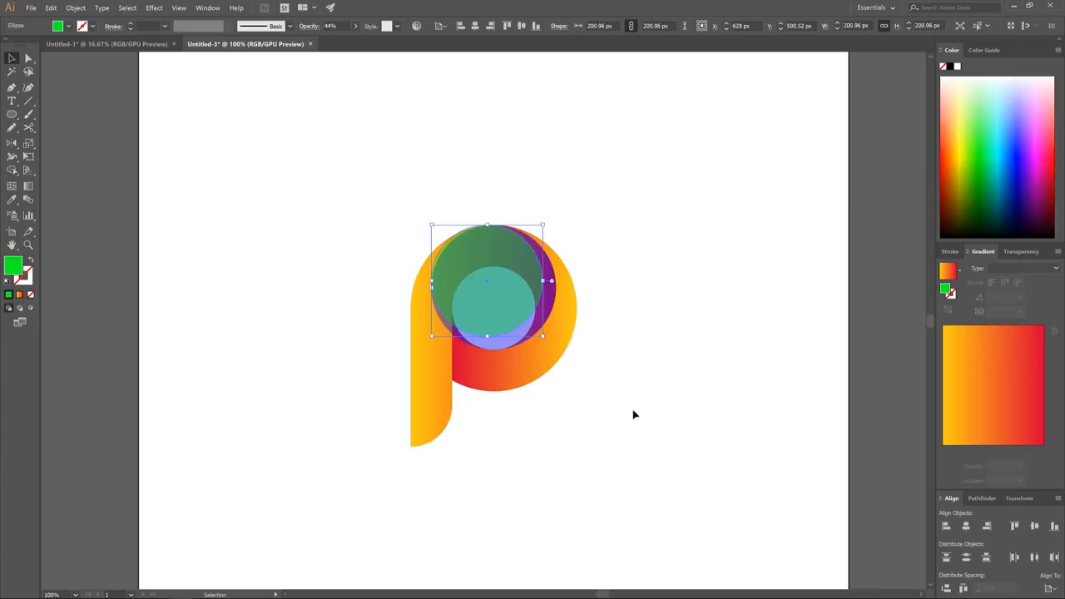
shift+click(526, 335)
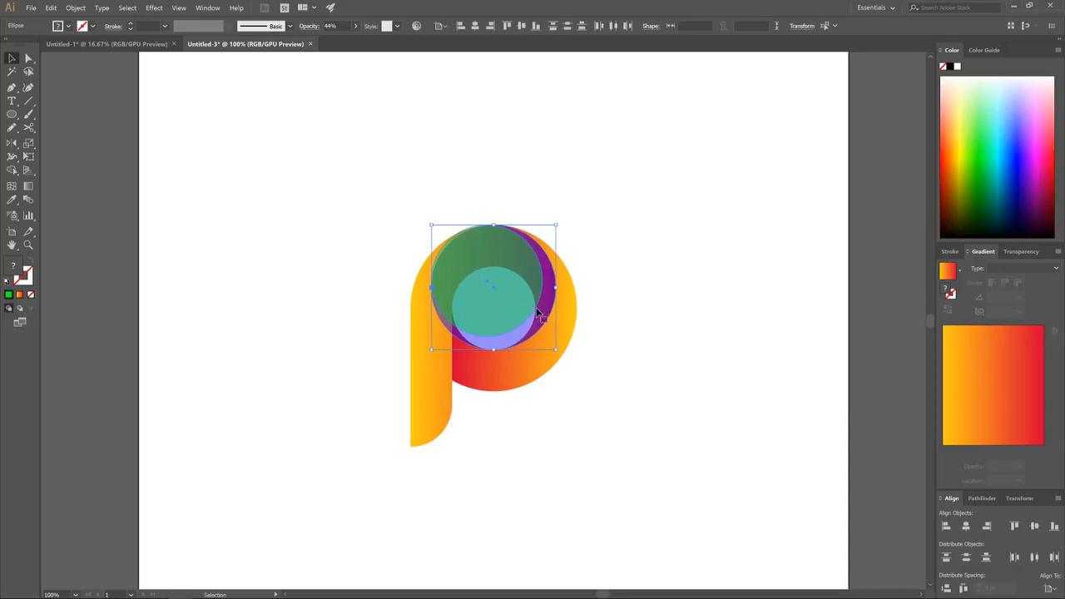
click(980, 497)
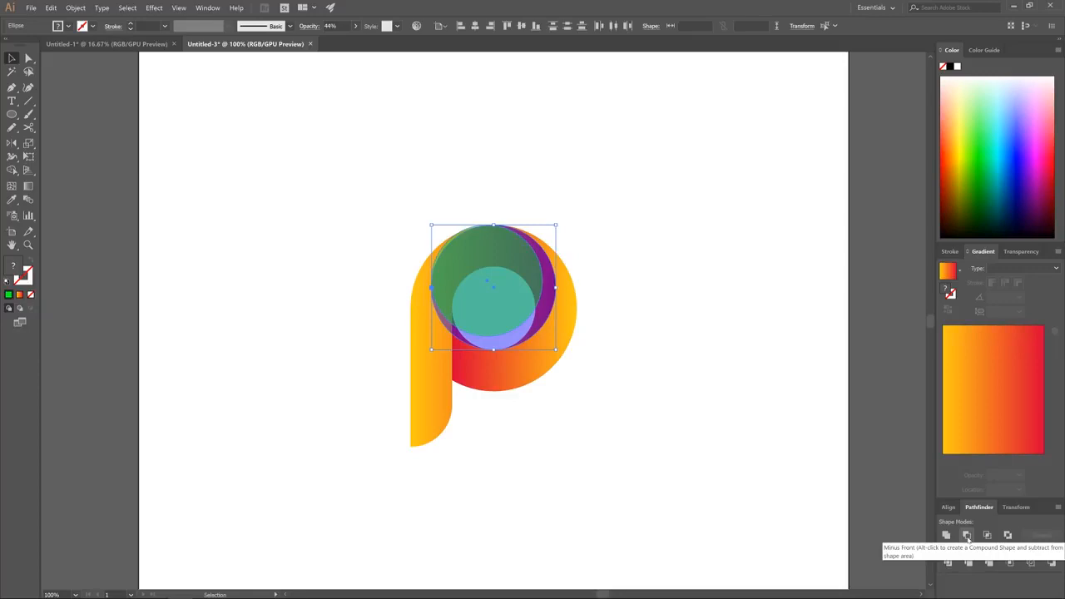
click(967, 535)
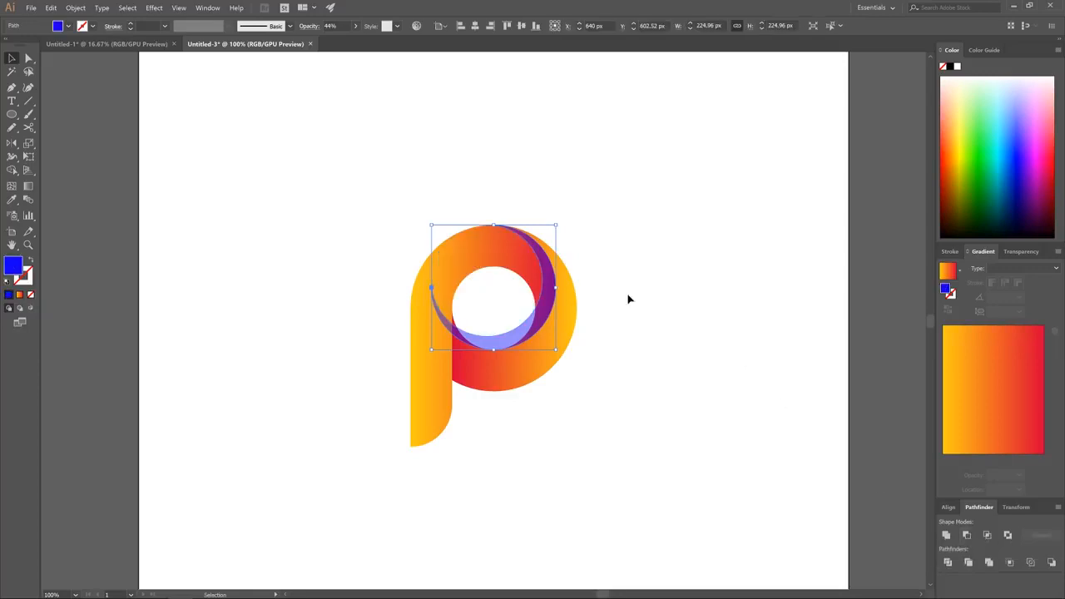
Cut away the blue crescent's part inside the P's hole with the Shape Builder and delete the leftover sliver over the stem
shift+click(485, 242)
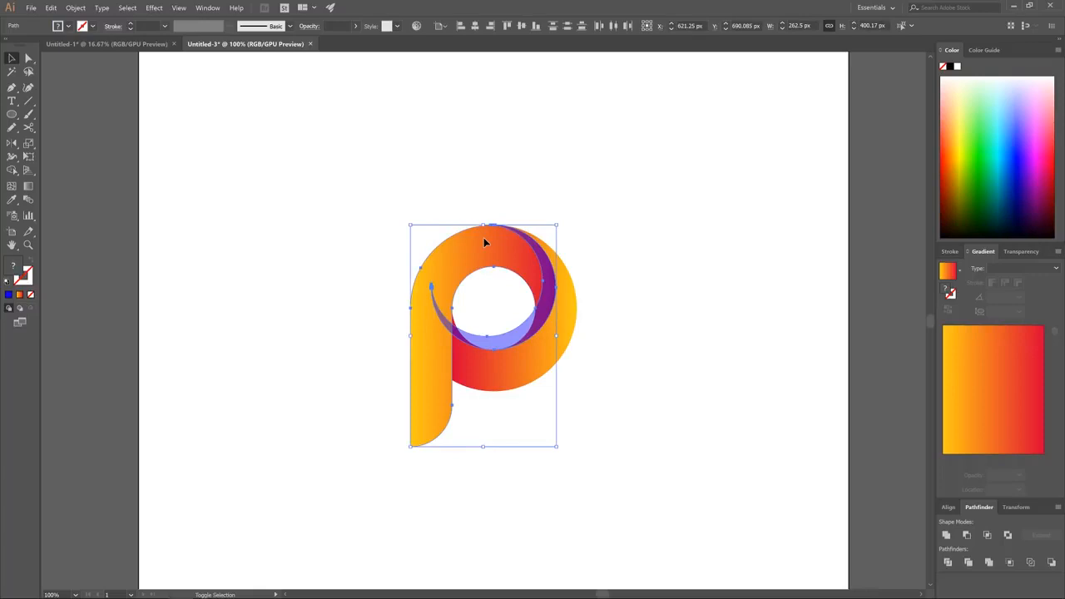
click(11, 171)
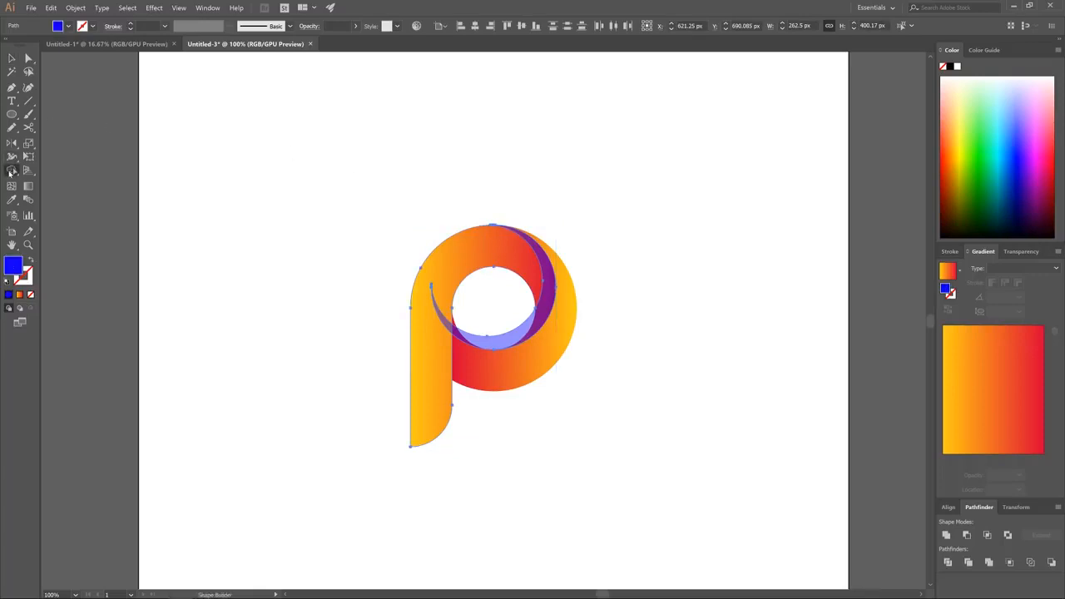
click(508, 341)
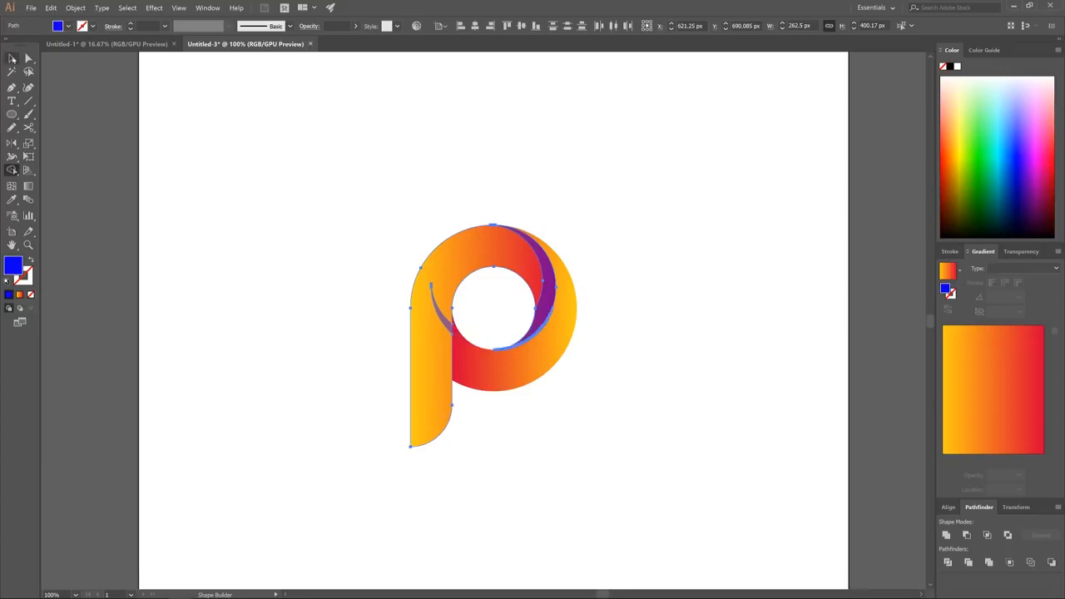
click(11, 59)
click(714, 199)
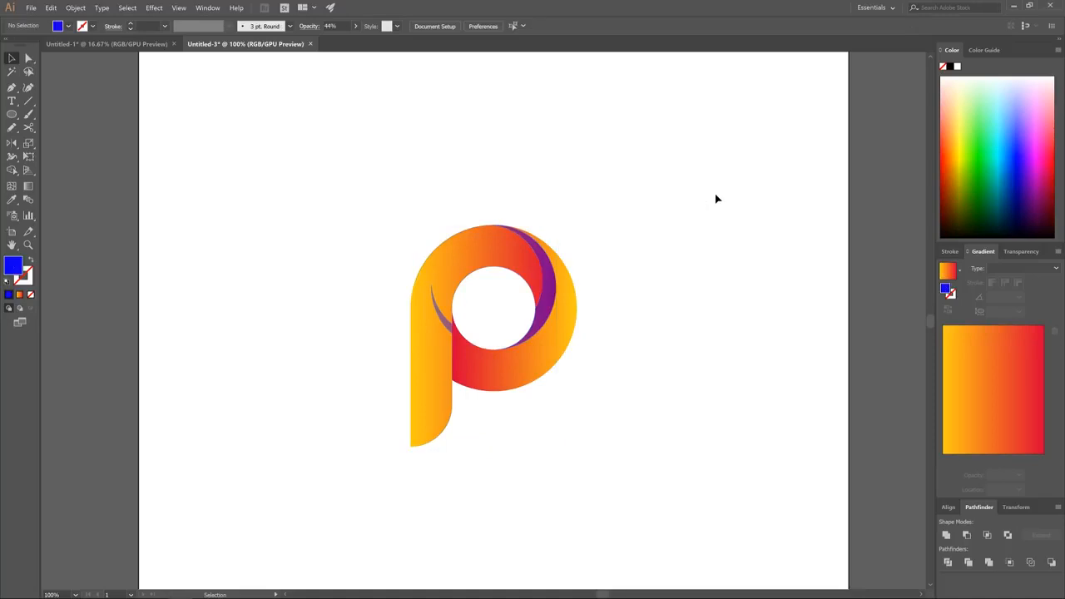
drag(442, 324, 333, 227)
key(Delete)
Fill the remaining crescent on the P's bowl with black and lower its opacity to 21%
click(543, 283)
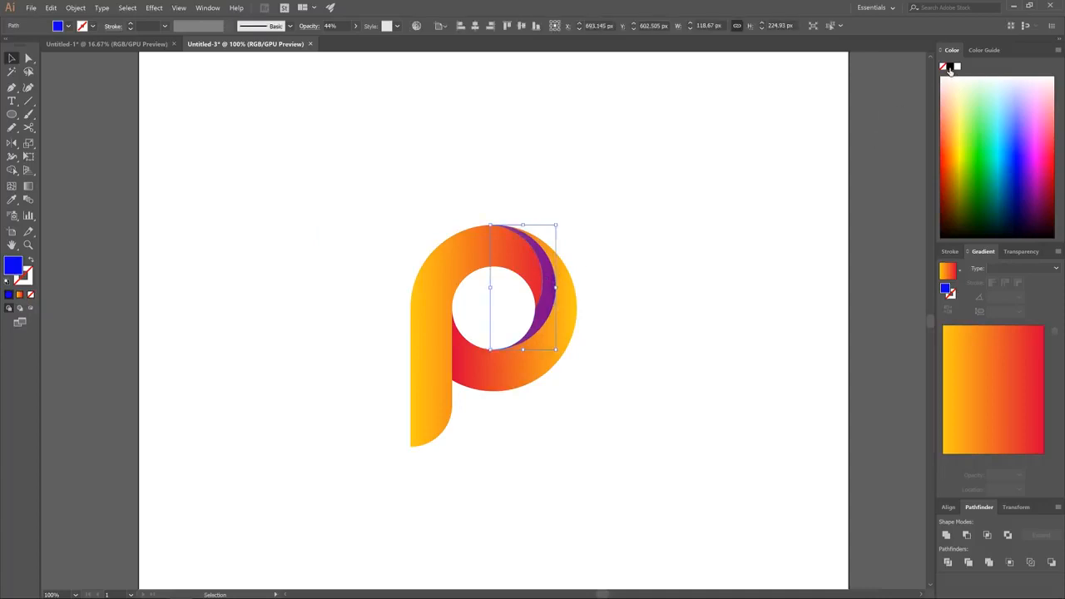
click(956, 68)
click(355, 28)
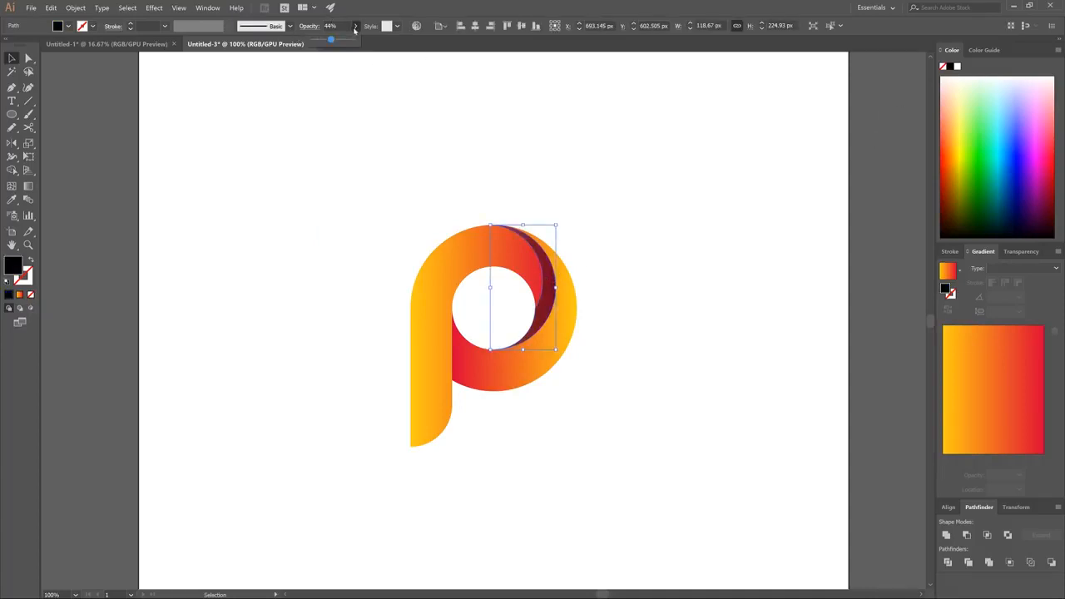
drag(330, 41, 323, 41)
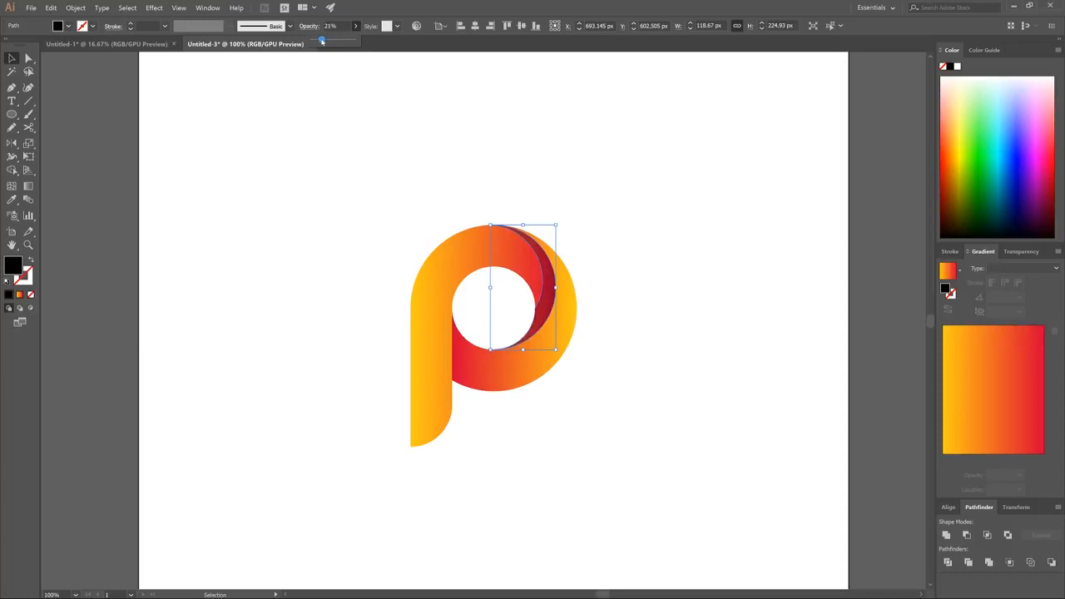
click(648, 276)
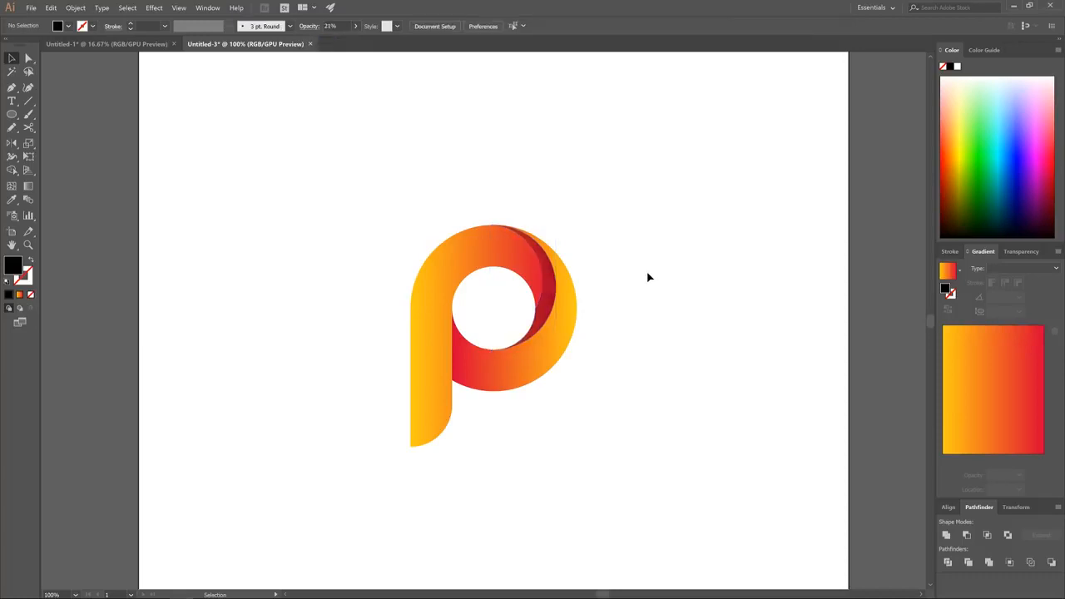